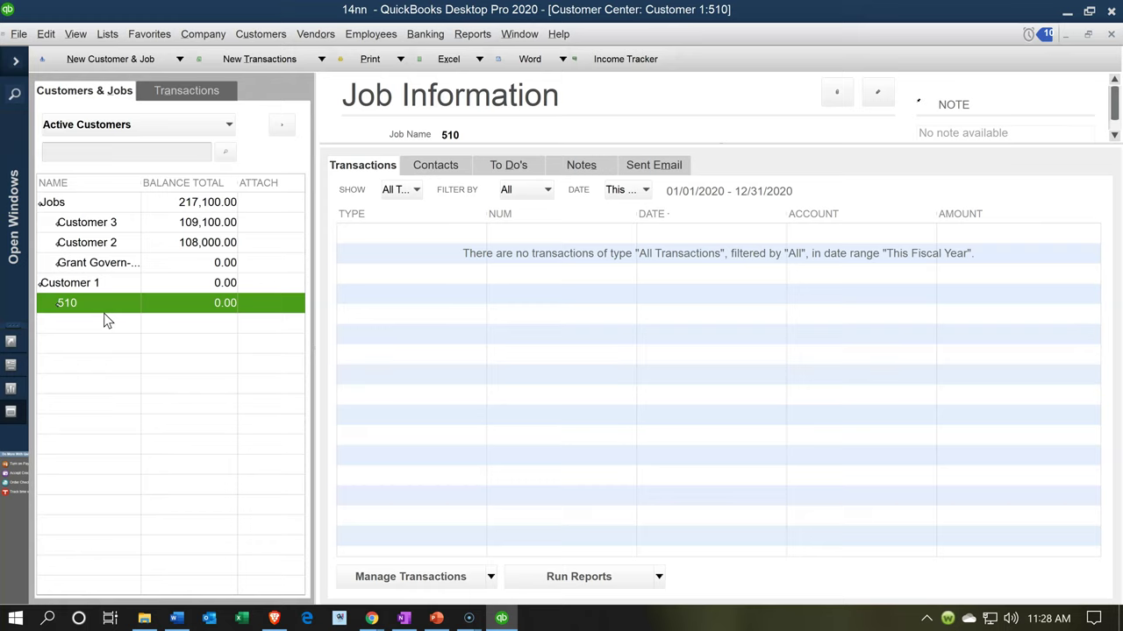
Switch to Xero and start a new customer contact with the contact name Customer 1
left_click(1064, 15)
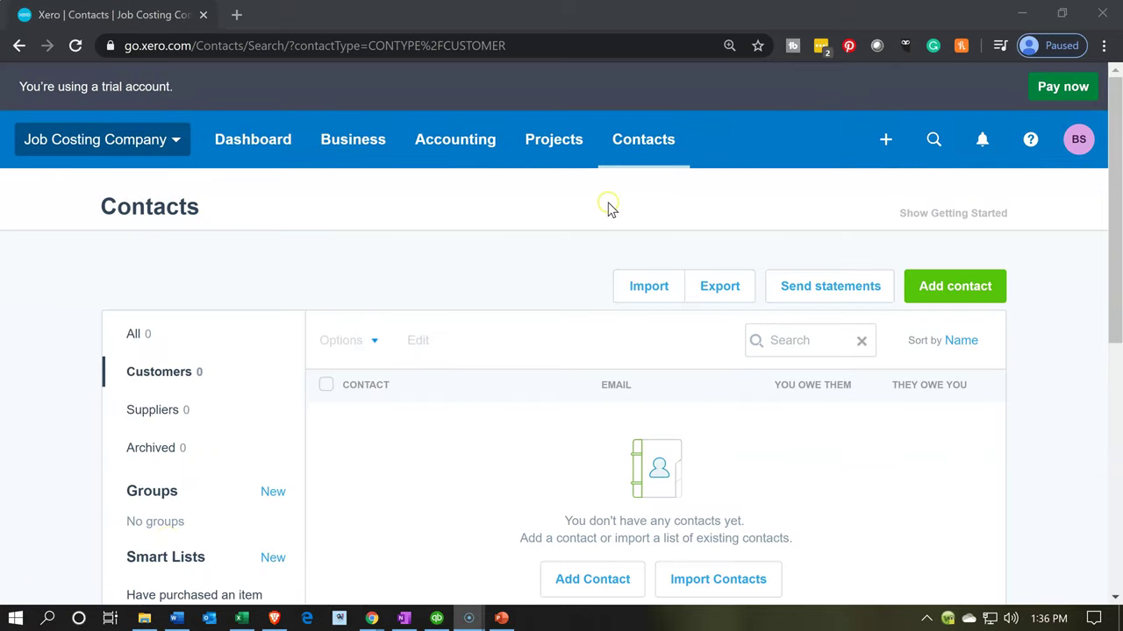
left_click(644, 147)
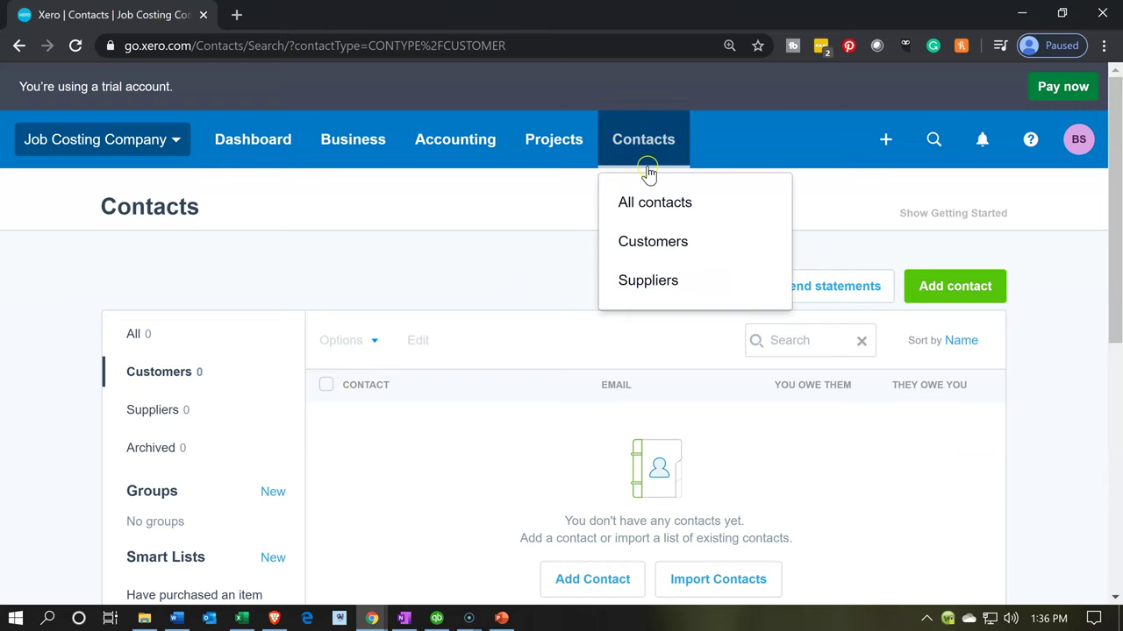
left_click(642, 245)
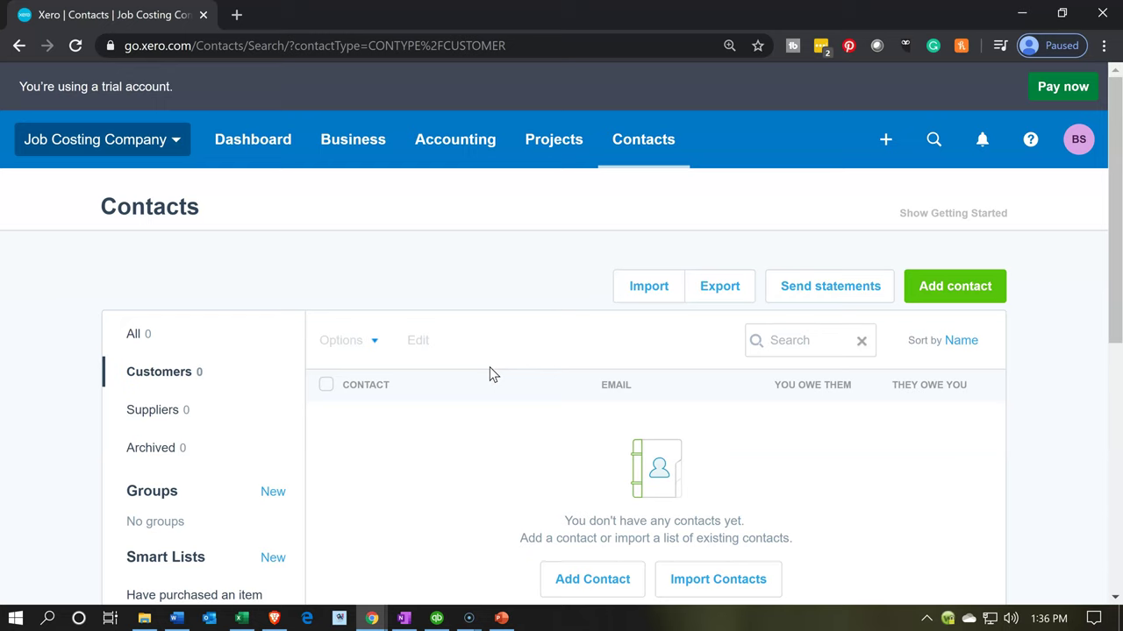
left_click(945, 293)
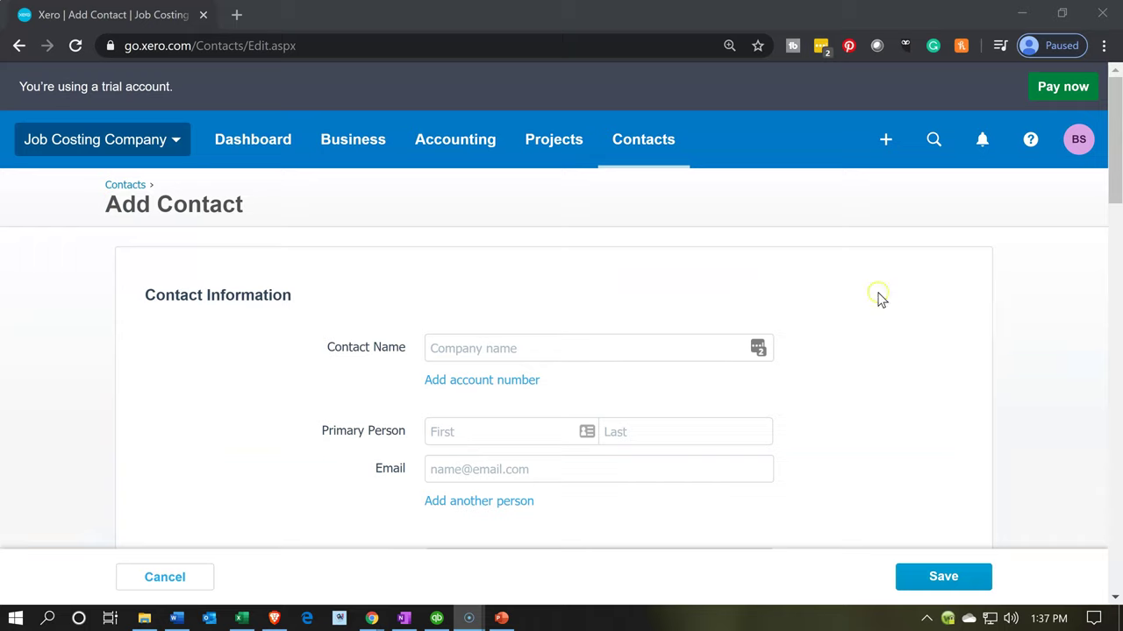
left_click(619, 347)
type("C")
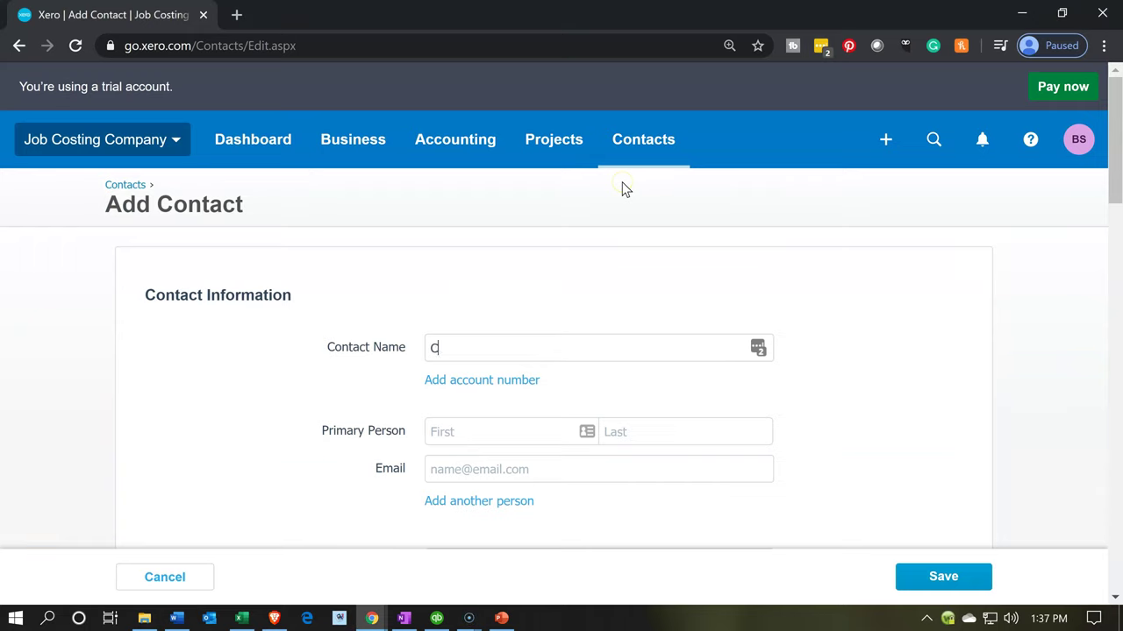
type("ustomer 1")
key("Tab")
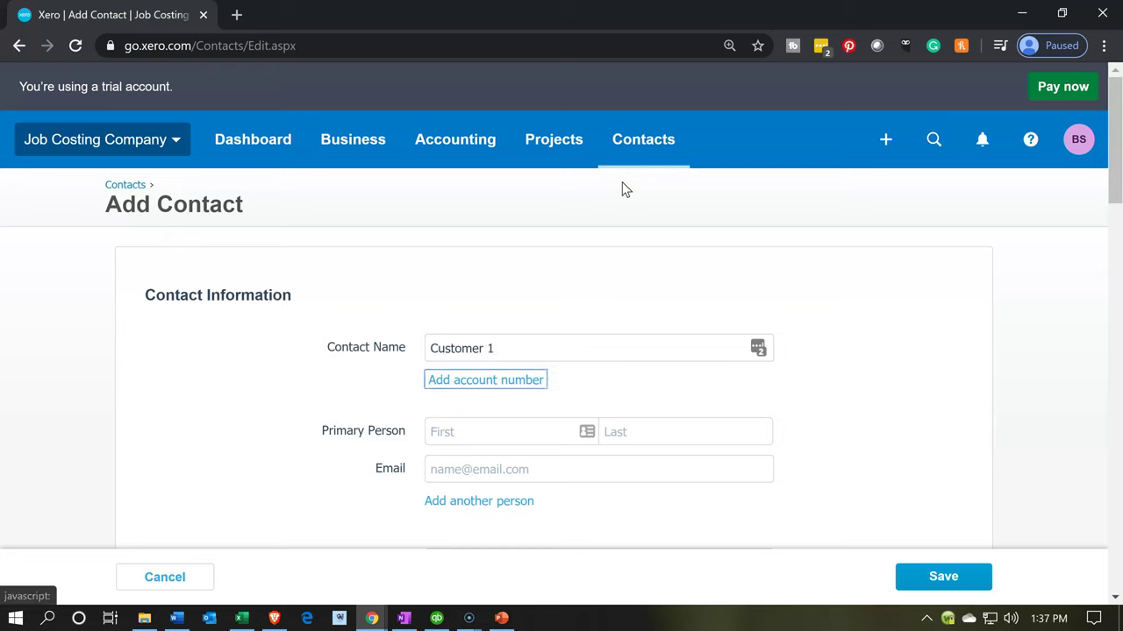
key("Tab")
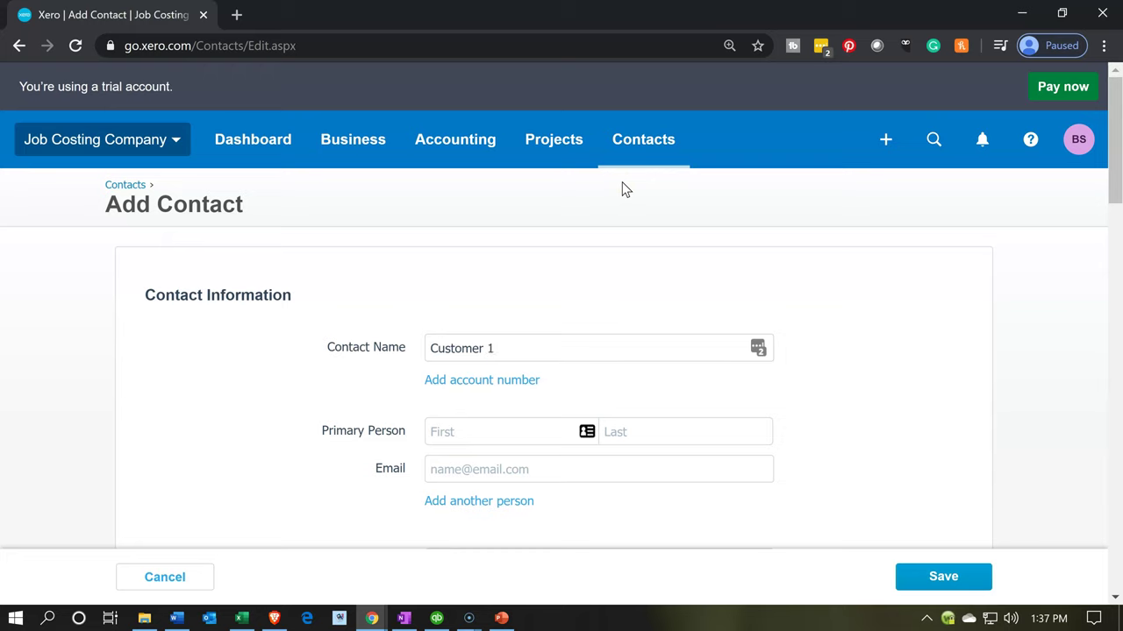
Enter Customer as the primary person's first name and 1 as the last name, and save the contact
type("Customer")
key("Tab")
type("1")
key("Tab")
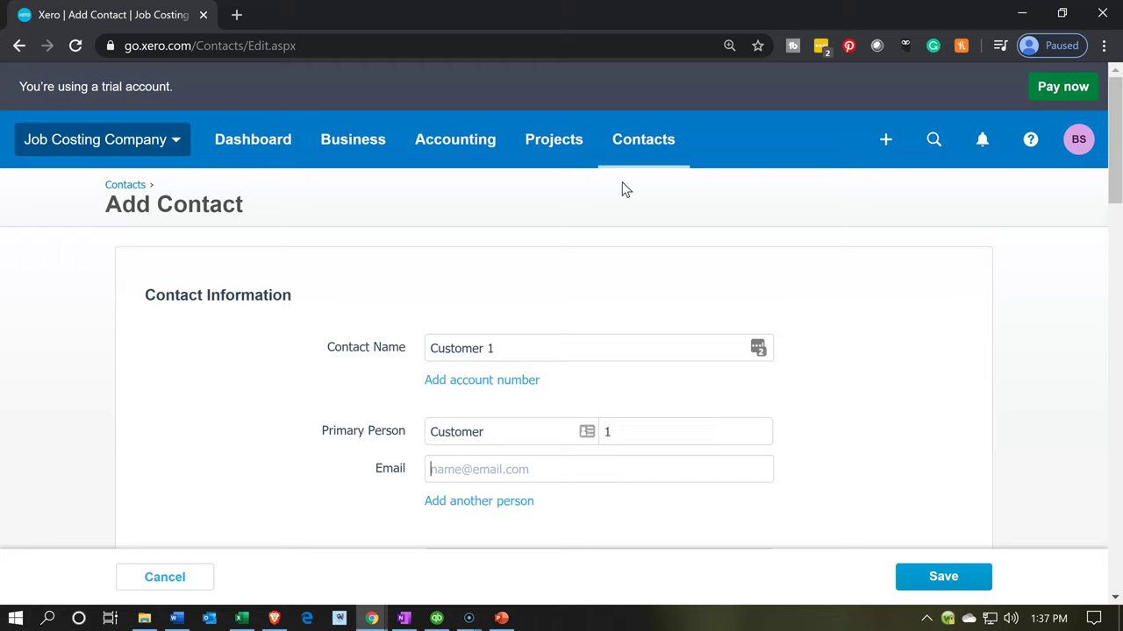
left_click(845, 292)
left_click(940, 579)
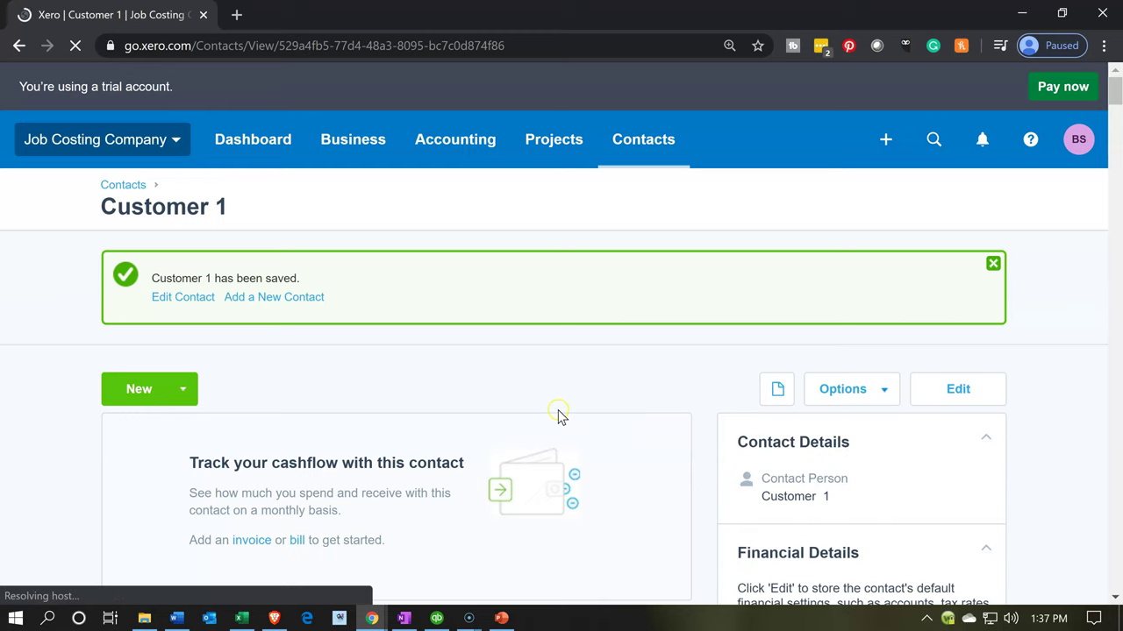
Open the list of all projects that are in progress
left_click(540, 149)
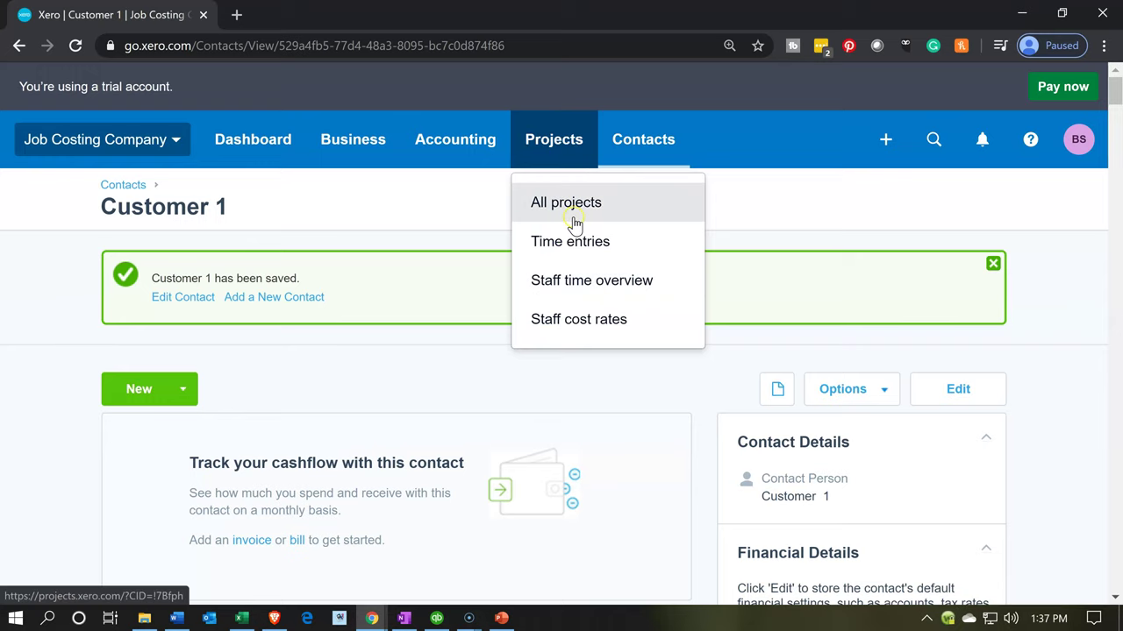
left_click(575, 225)
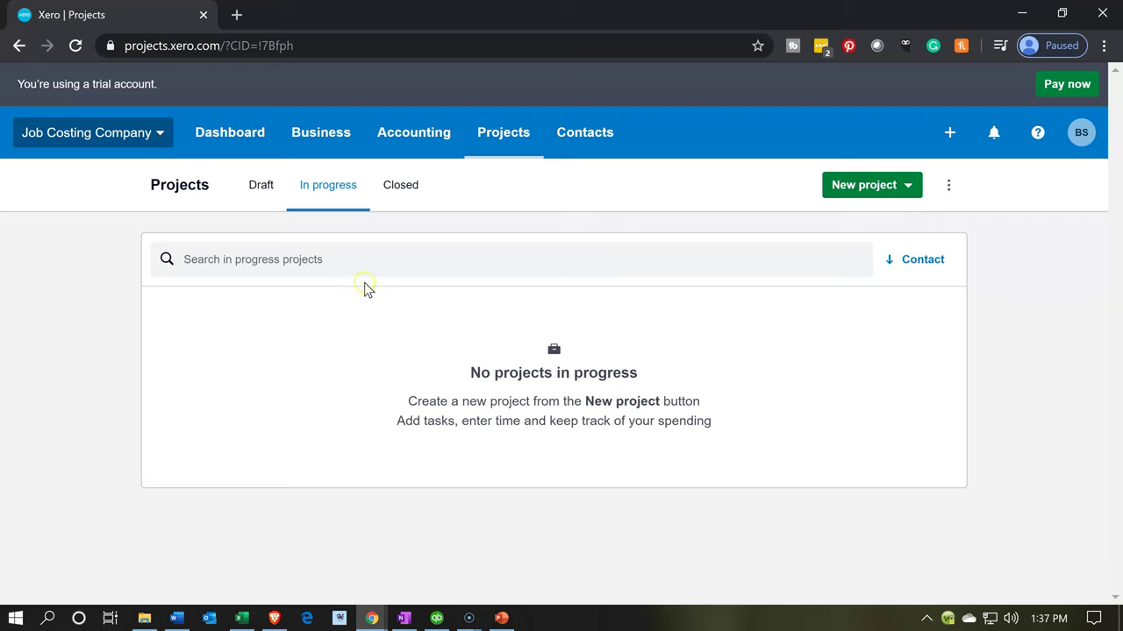
left_click(351, 207)
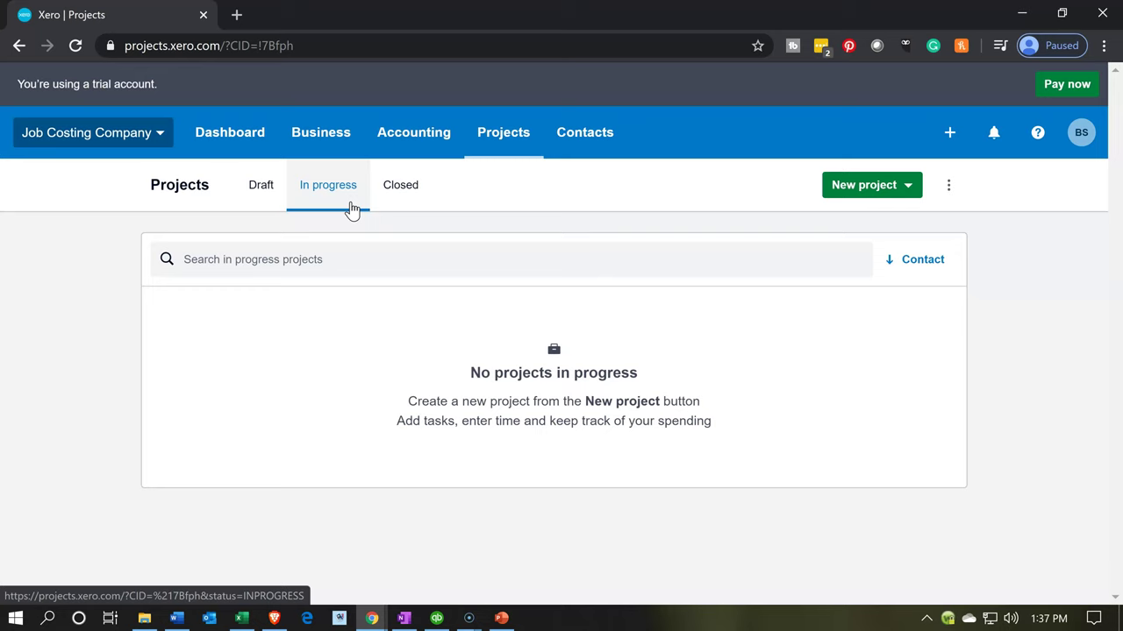
Switch to the Excel job cost workbook and examine the job cost records on the Example sheet
left_click(244, 619)
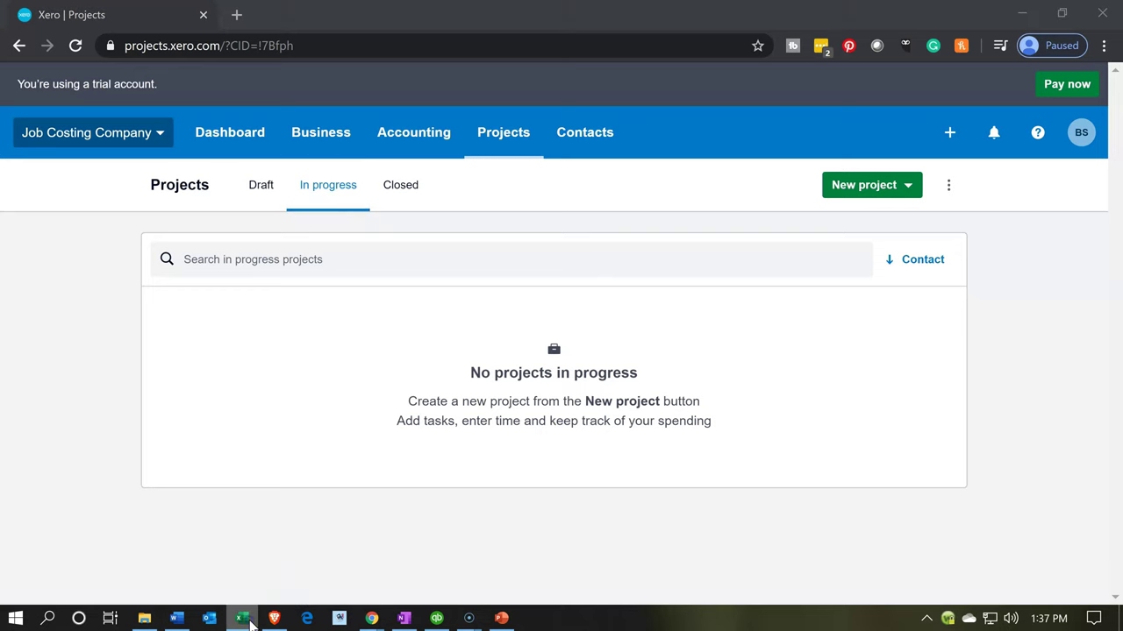
left_click(324, 443)
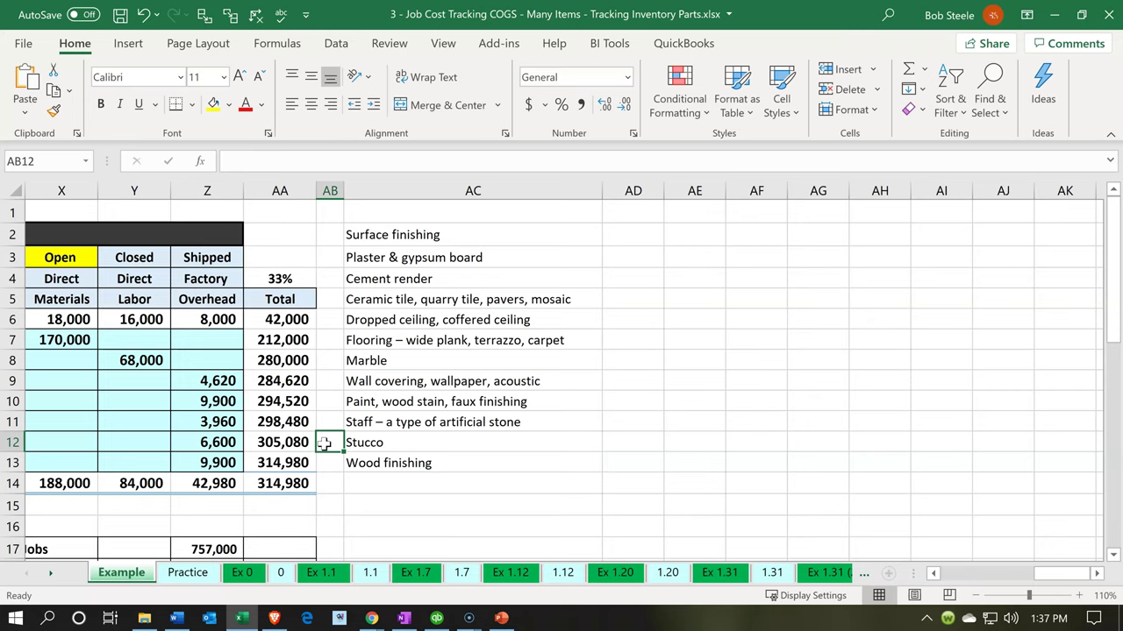
key("Left")
key("Left")
key("Left")
key("Left")
key("Left")
key("Left")
key("Left")
key("Left")
key("Left")
key("Left")
key("Left")
key("Left")
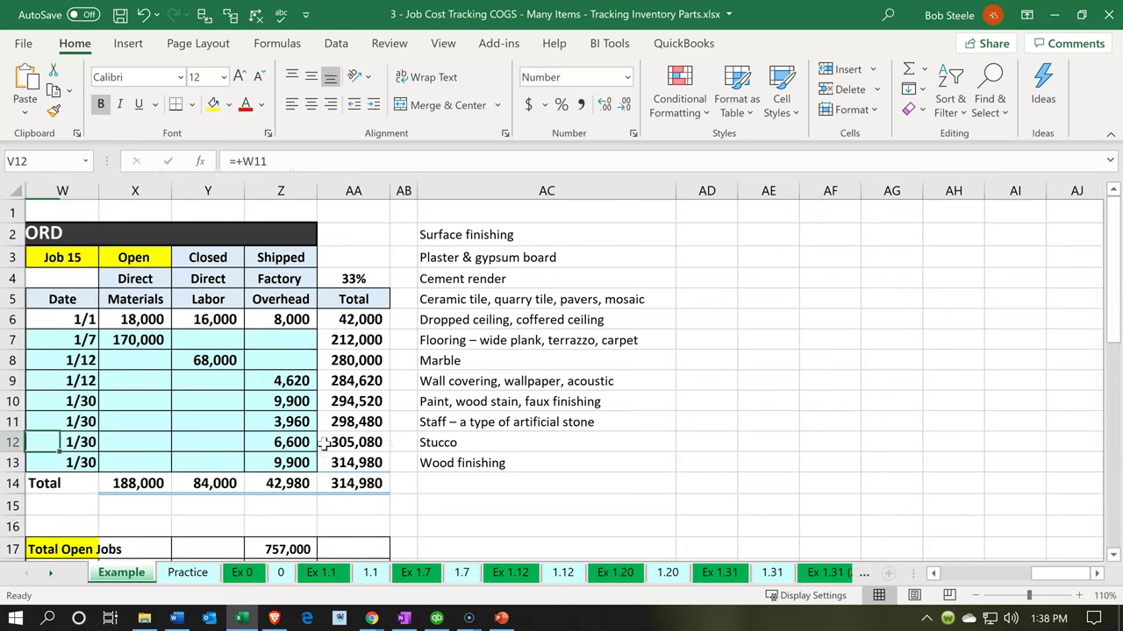
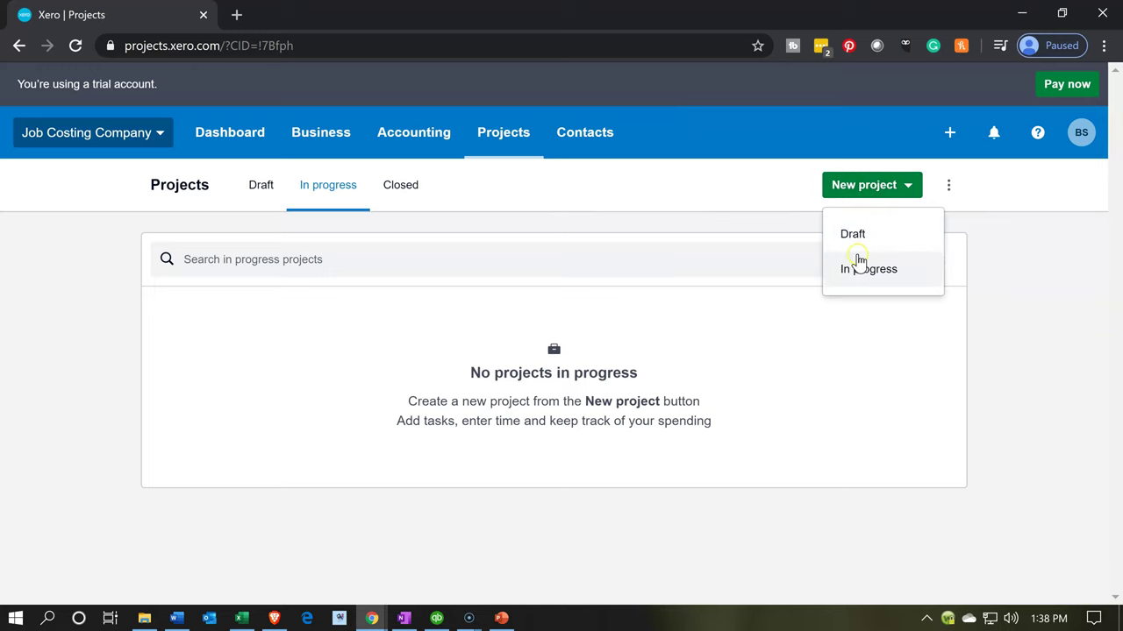
Back in Xero, start a new in-progress project for the contact Customer 1 and name it 14
left_click(858, 272)
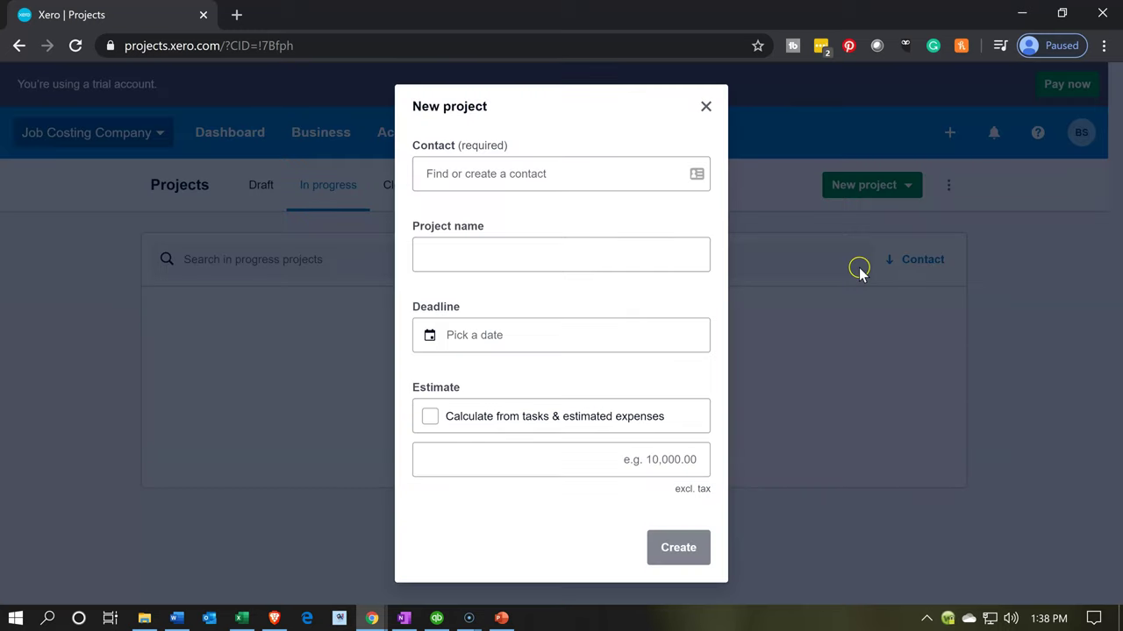
left_click(591, 184)
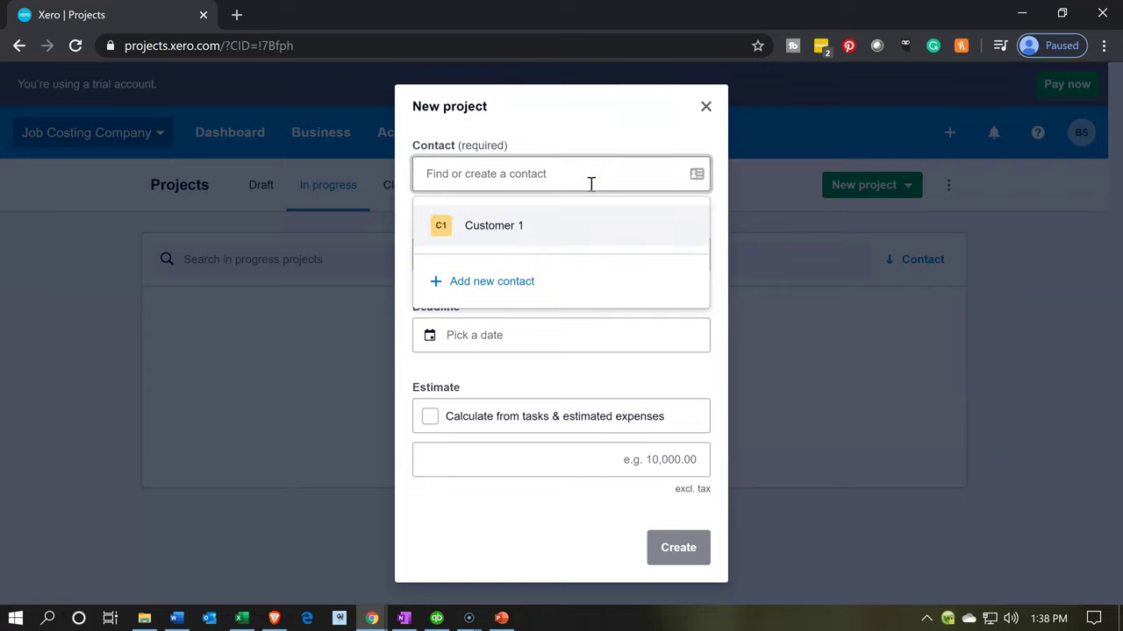
left_click(538, 227)
left_click(509, 249)
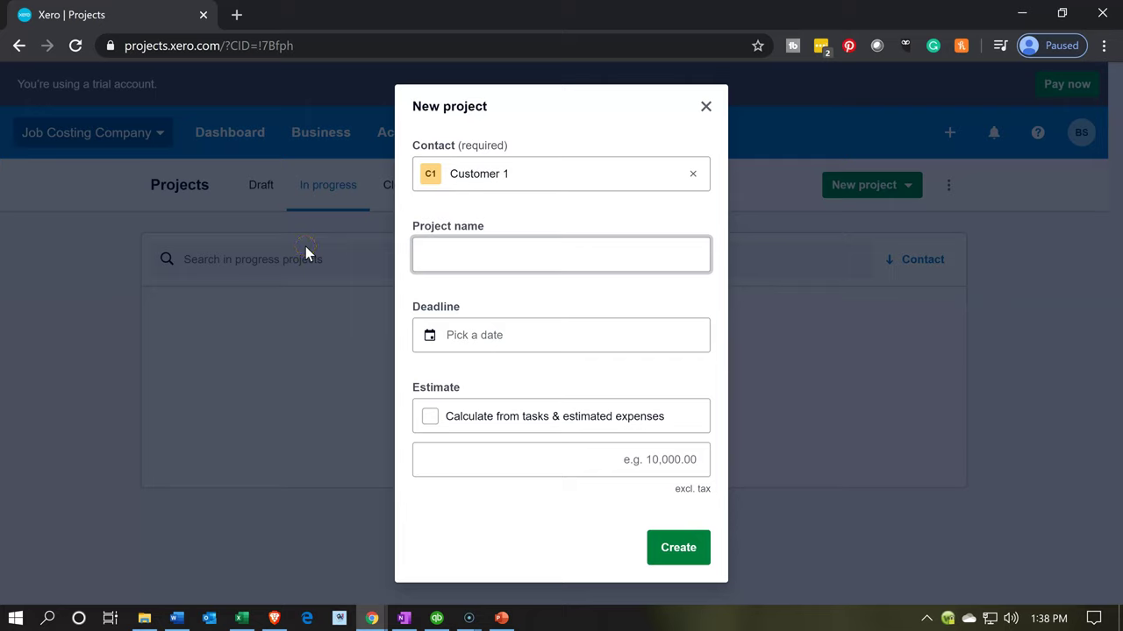
type("14")
left_click(347, 326)
left_click(476, 361)
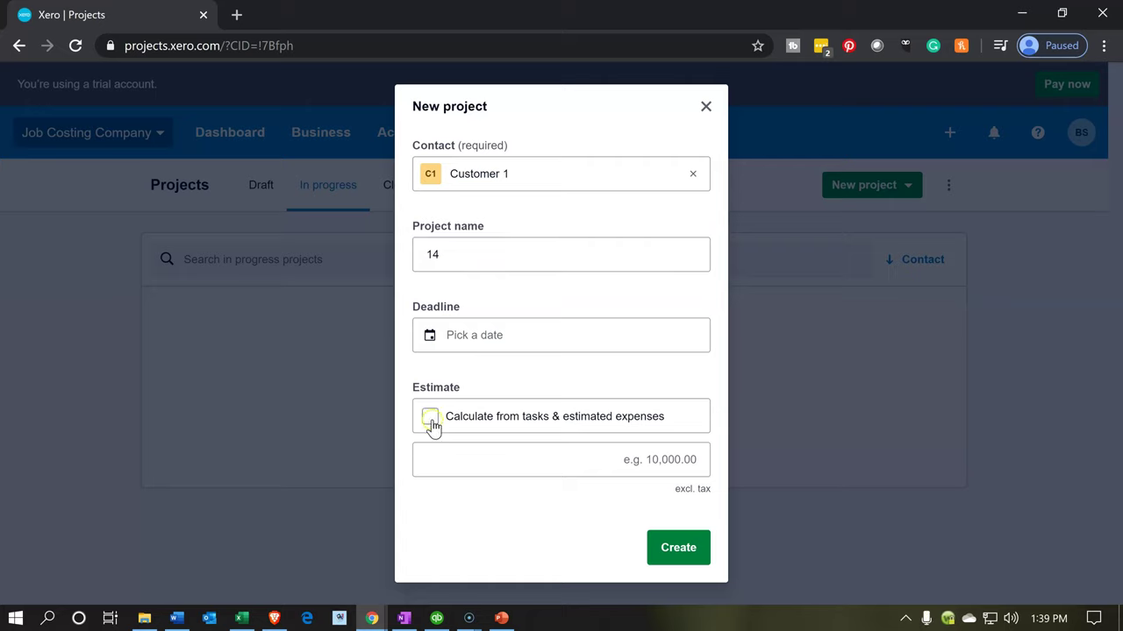
Leave the project's estimate blank and not calculated from tasks and expenses, and create the project
left_click(483, 466)
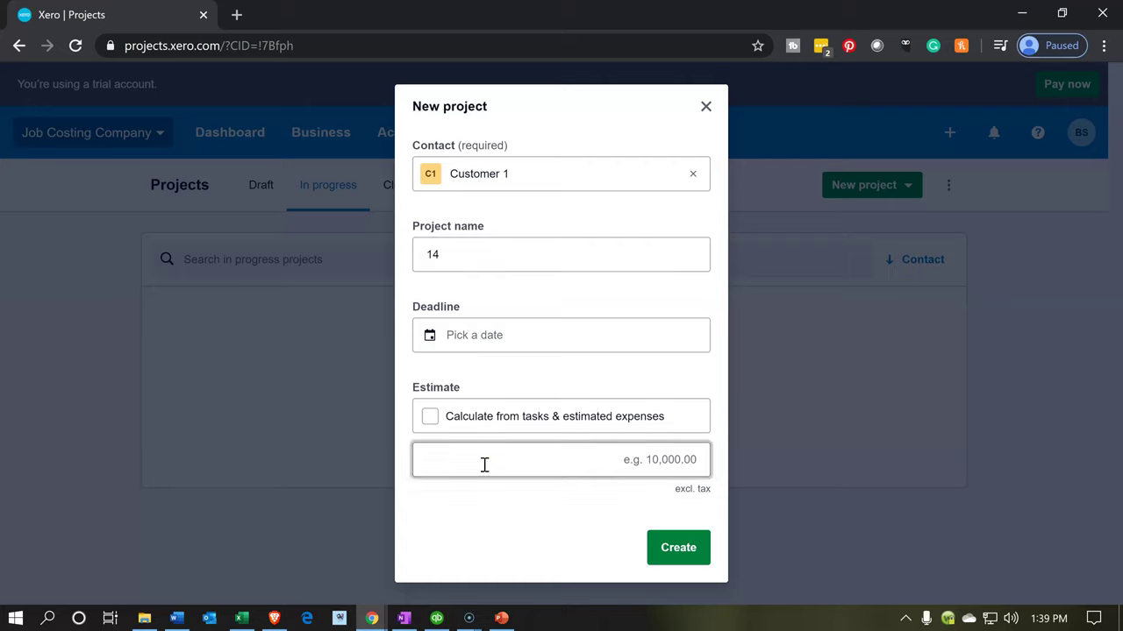
left_click(430, 419)
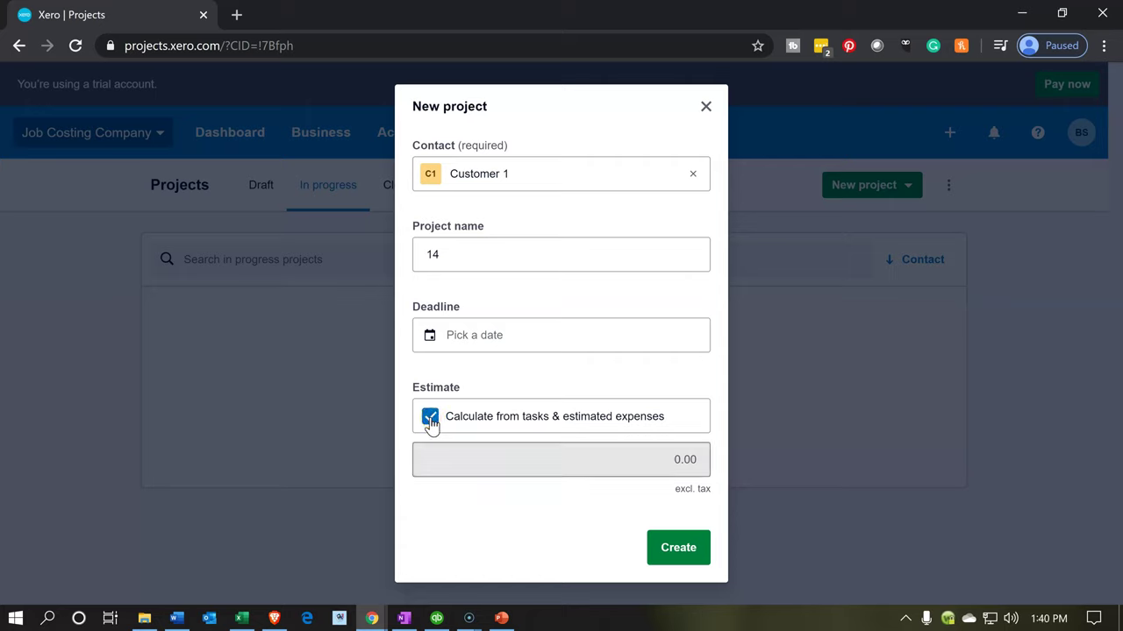
left_click(430, 419)
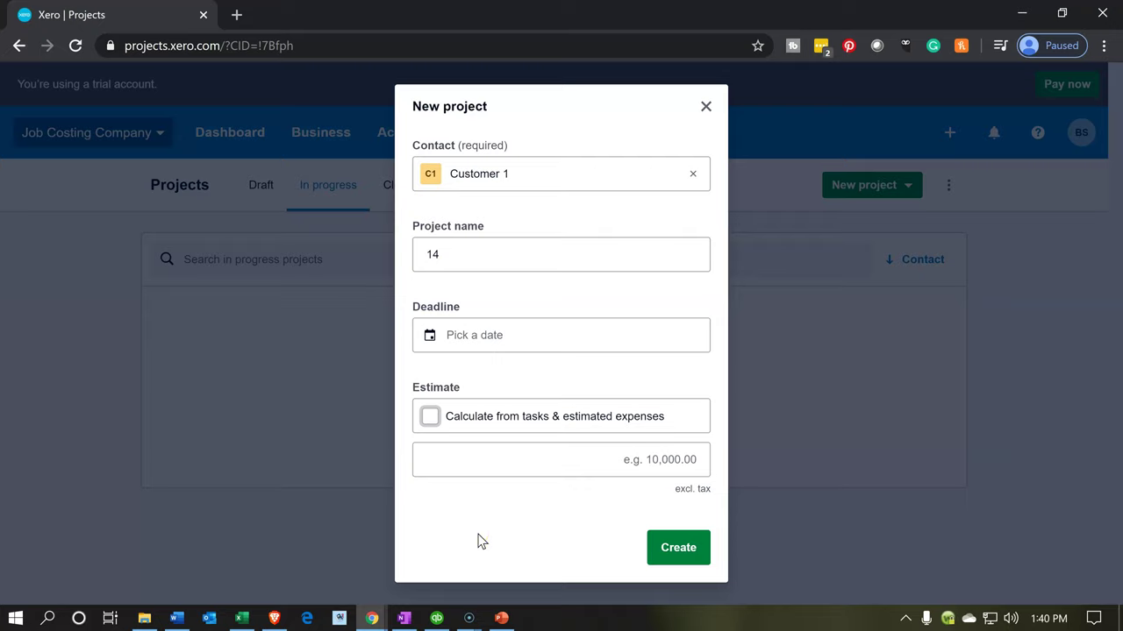
left_click(652, 550)
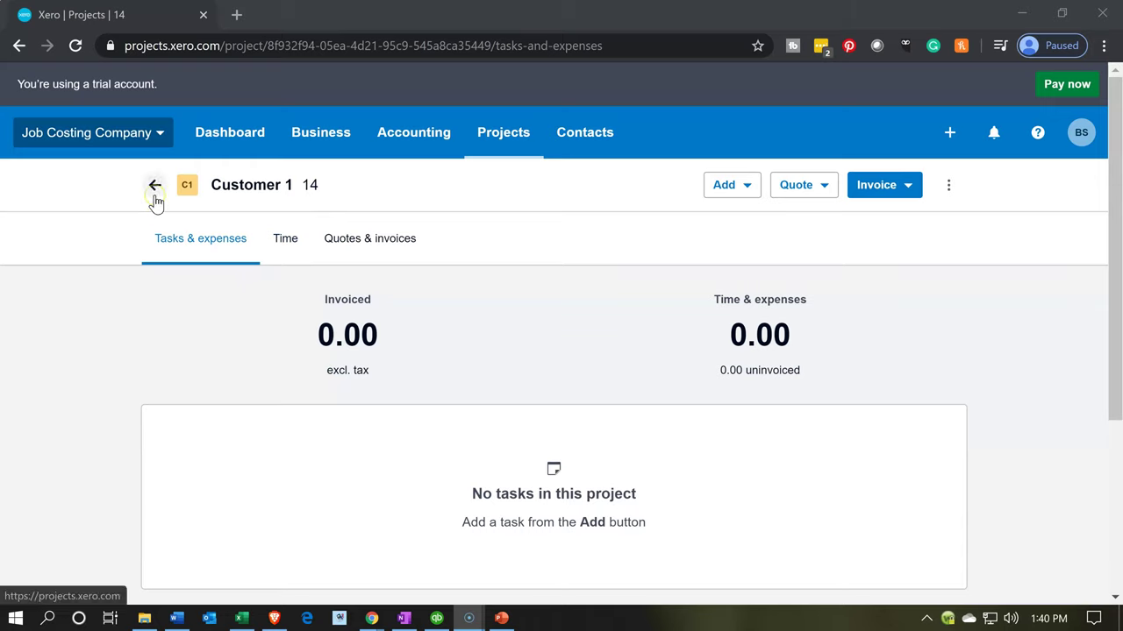
Examine the tasks, expenses and time entries of project 14
left_click(159, 253)
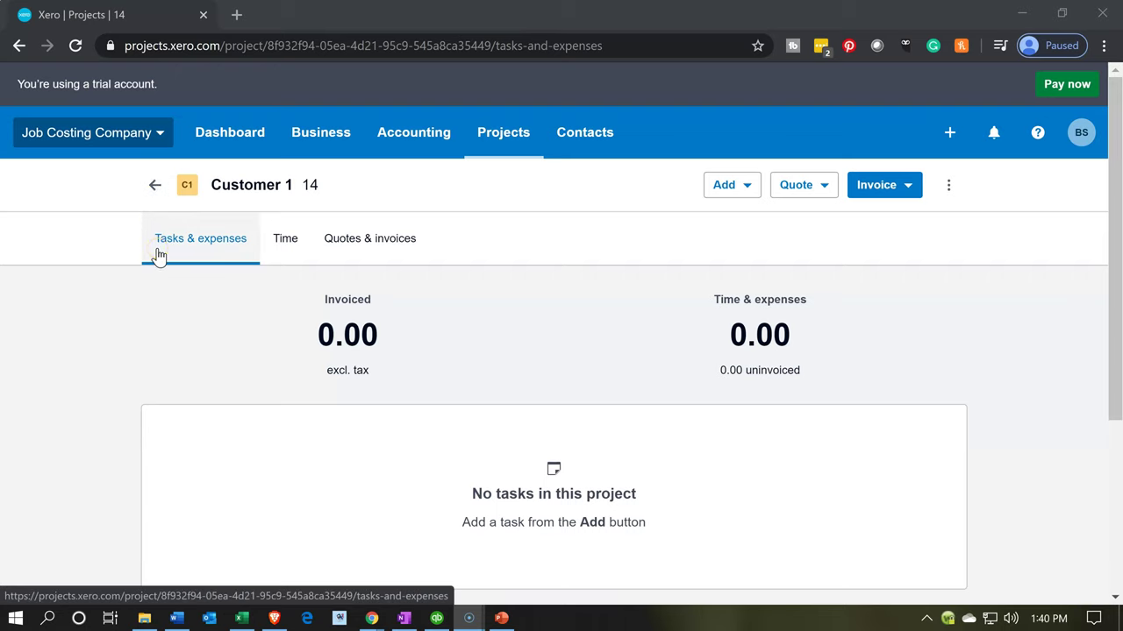
left_click(620, 290)
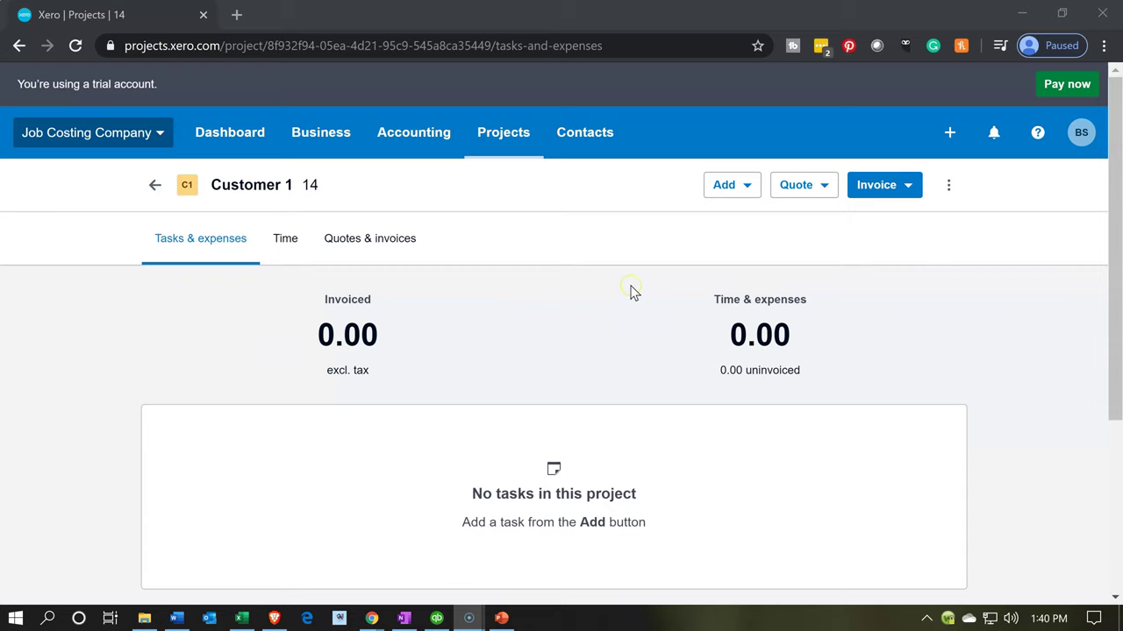
scroll(633, 292, "down", 2)
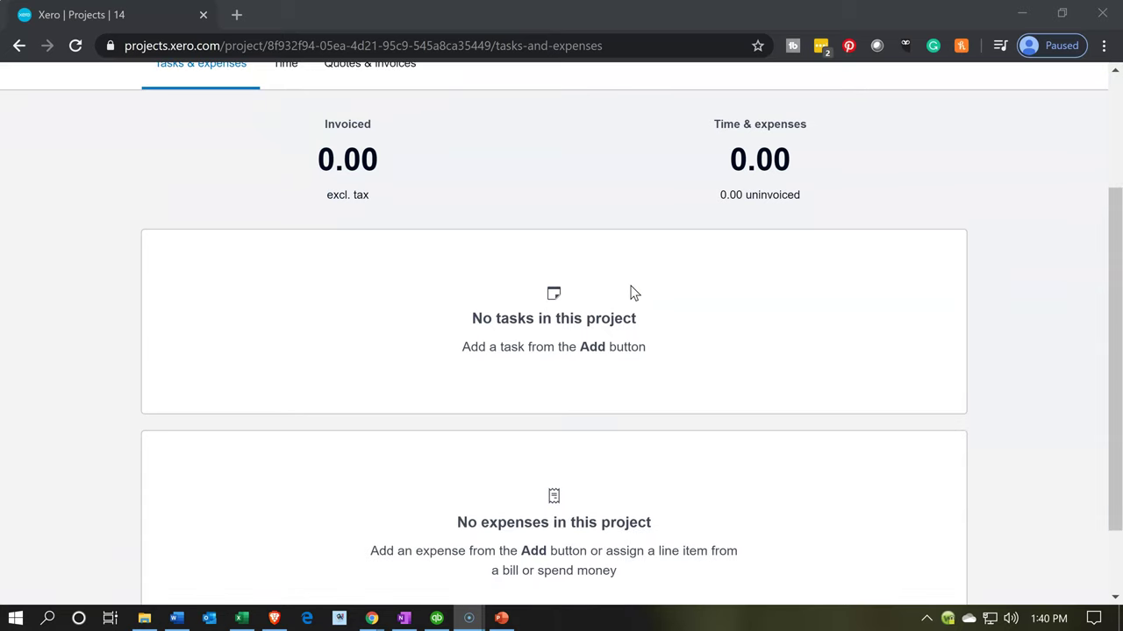
scroll(633, 292, "down", 1)
scroll(629, 290, "up", 3)
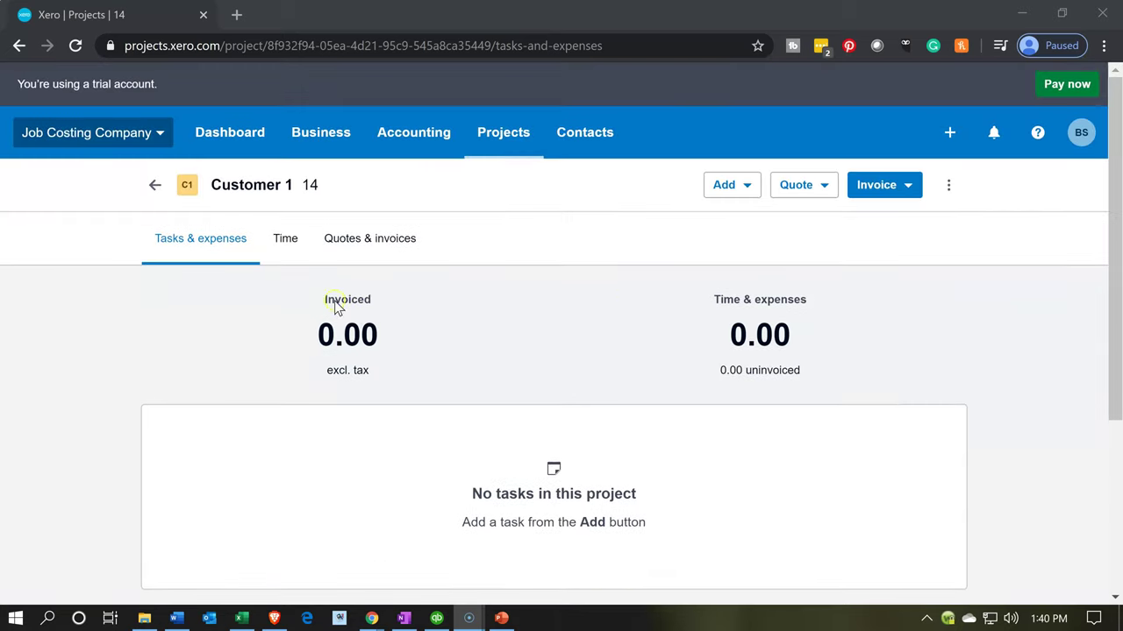
left_click(285, 240)
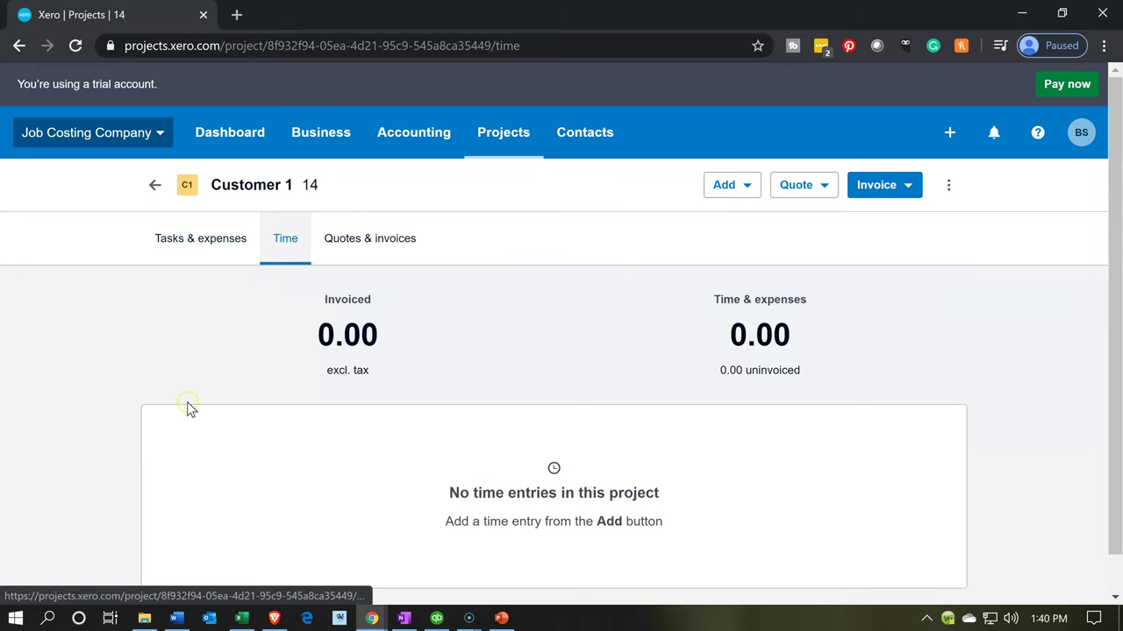
scroll(186, 409, "down", 1)
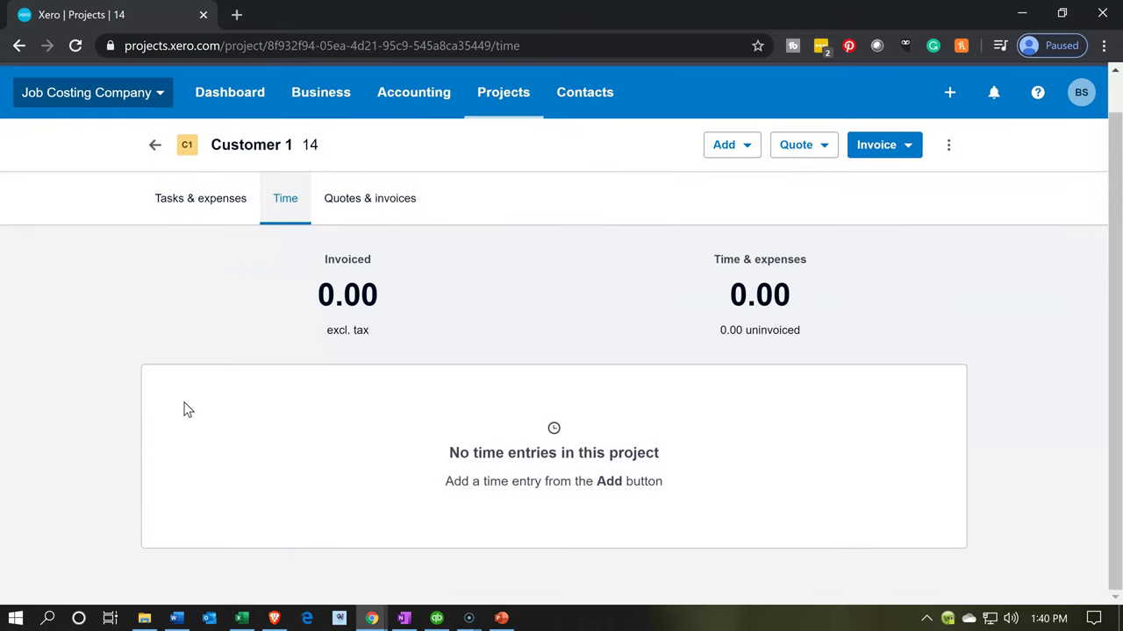
scroll(186, 409, "up", 1)
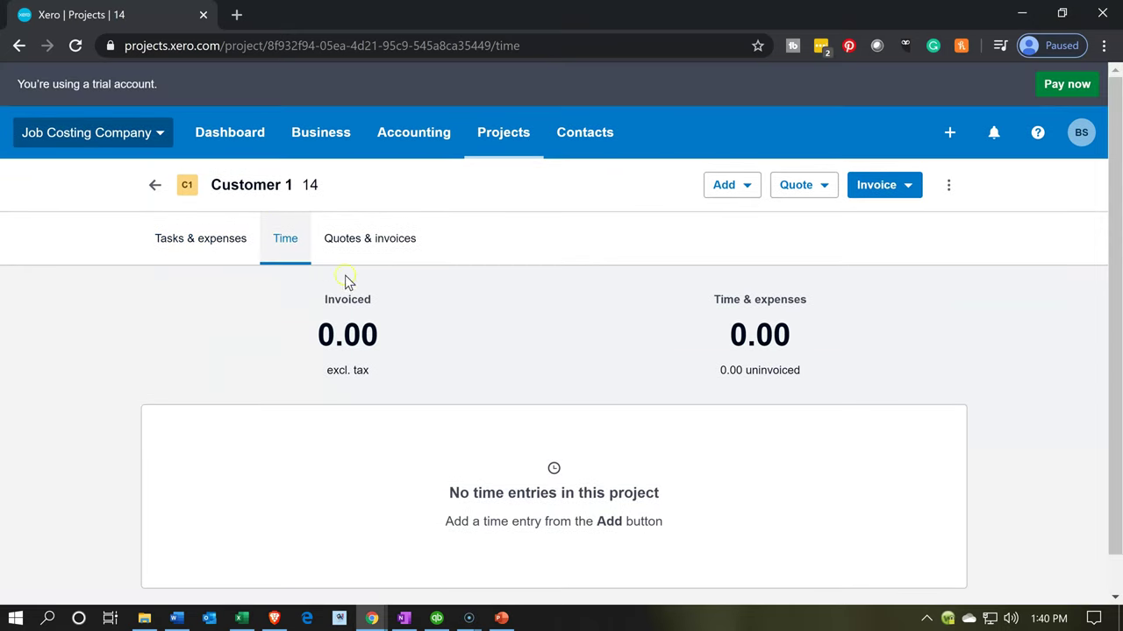
Examine the quotes and invoices of project 14 and return to the list of in-progress projects
left_click(386, 250)
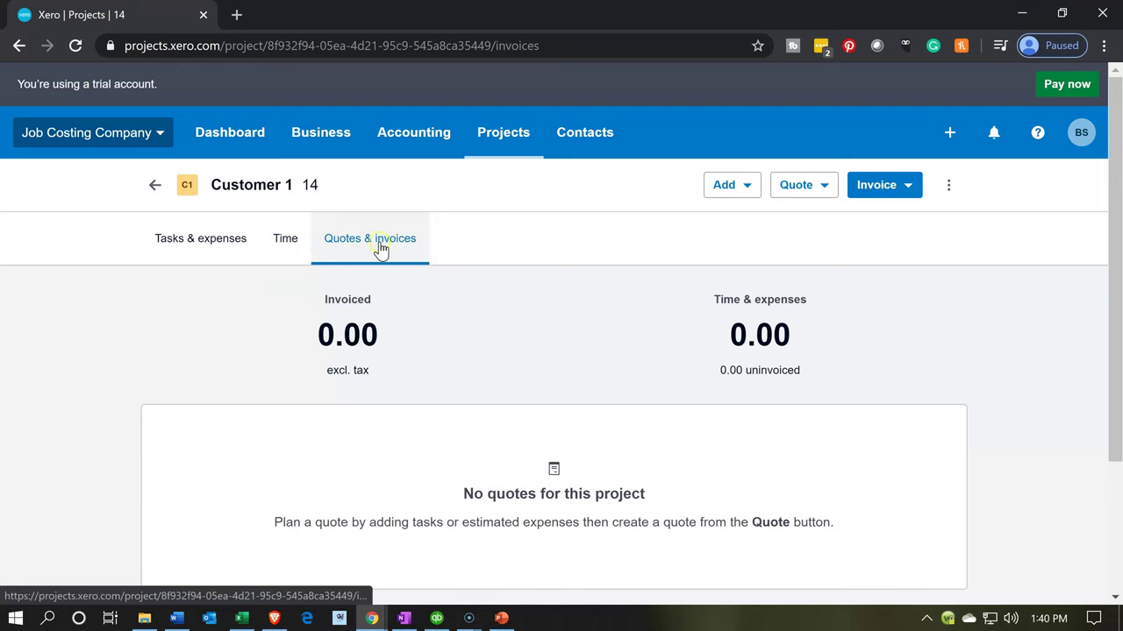
scroll(194, 330, "down", 2)
scroll(194, 330, "up", 1)
left_click(207, 309)
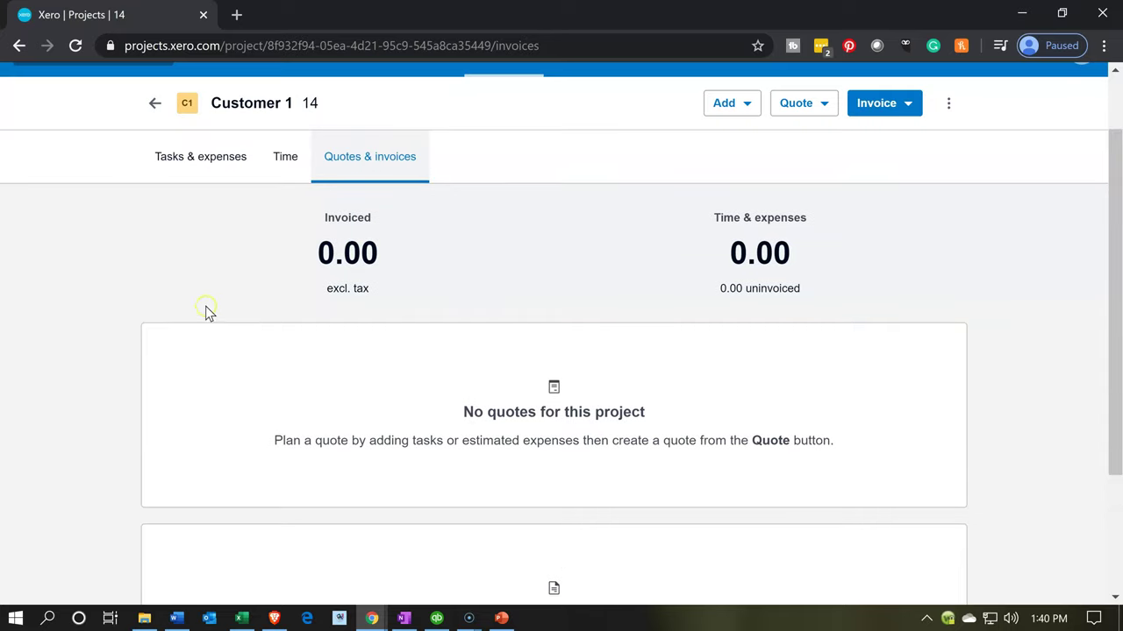
scroll(207, 309, "up", 1)
left_click(209, 250)
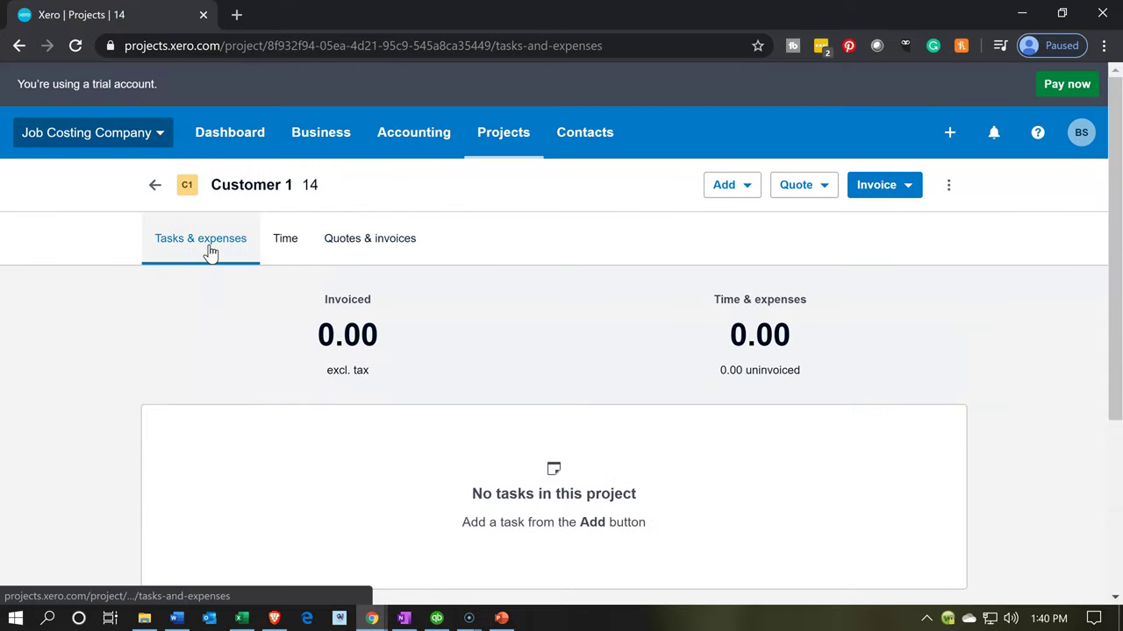
left_click(156, 186)
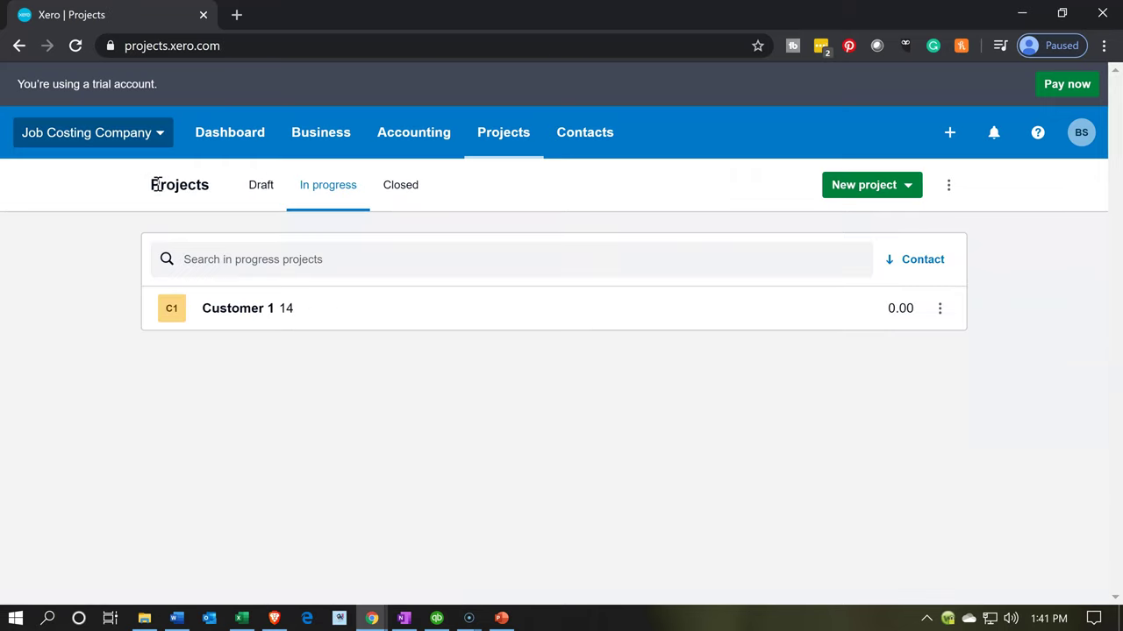
Reload the overview of all projects and view the in-progress entries
left_click(505, 144)
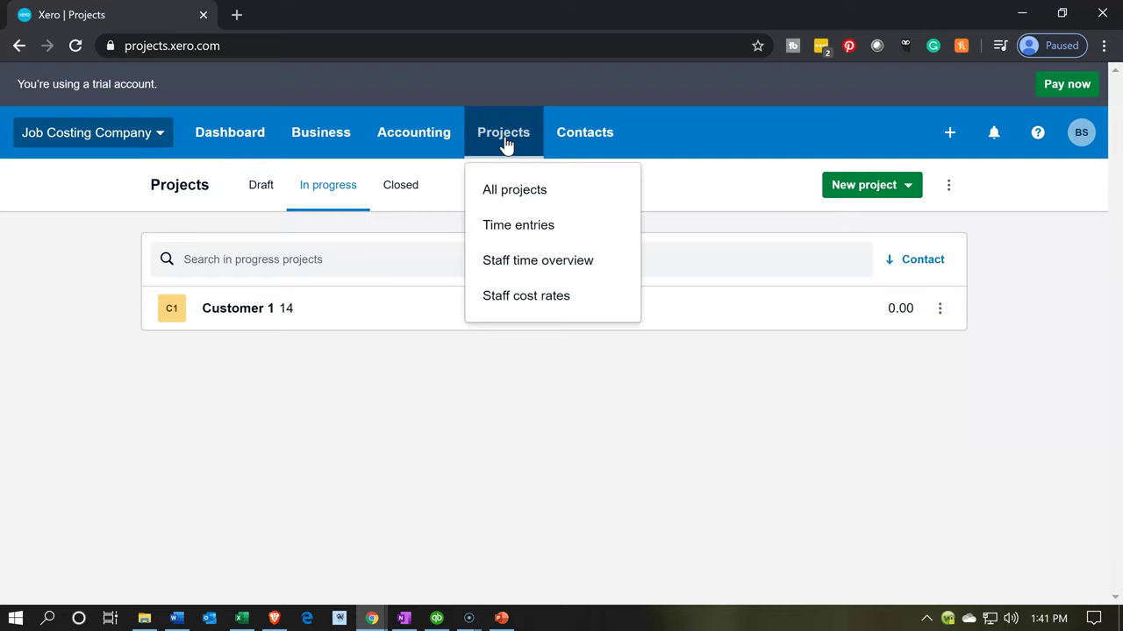
left_click(498, 193)
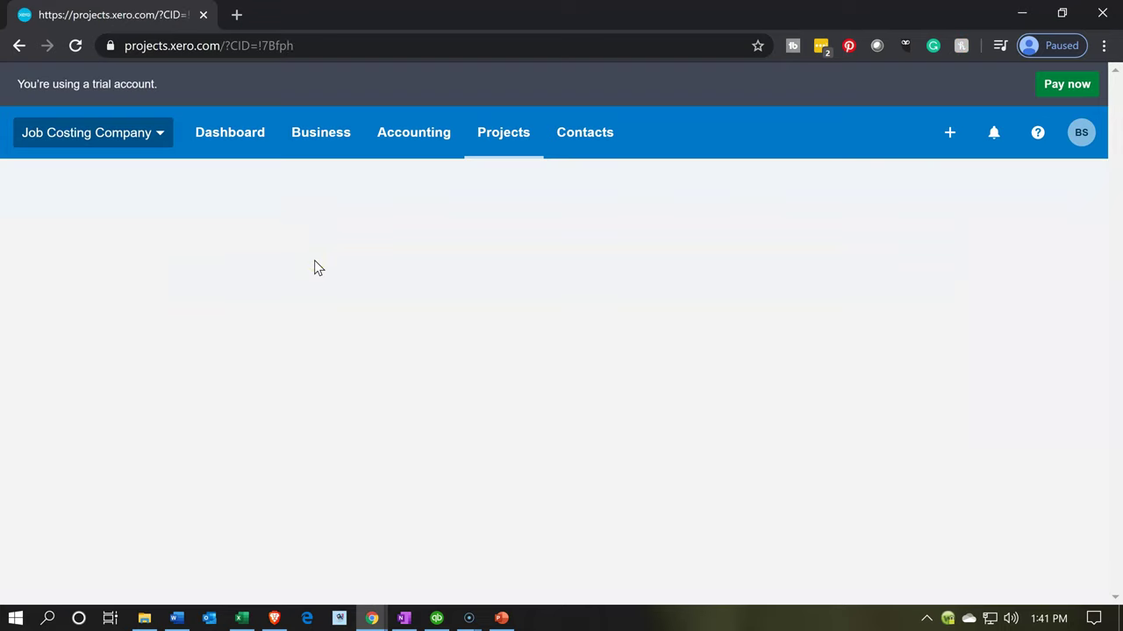
left_click(316, 212)
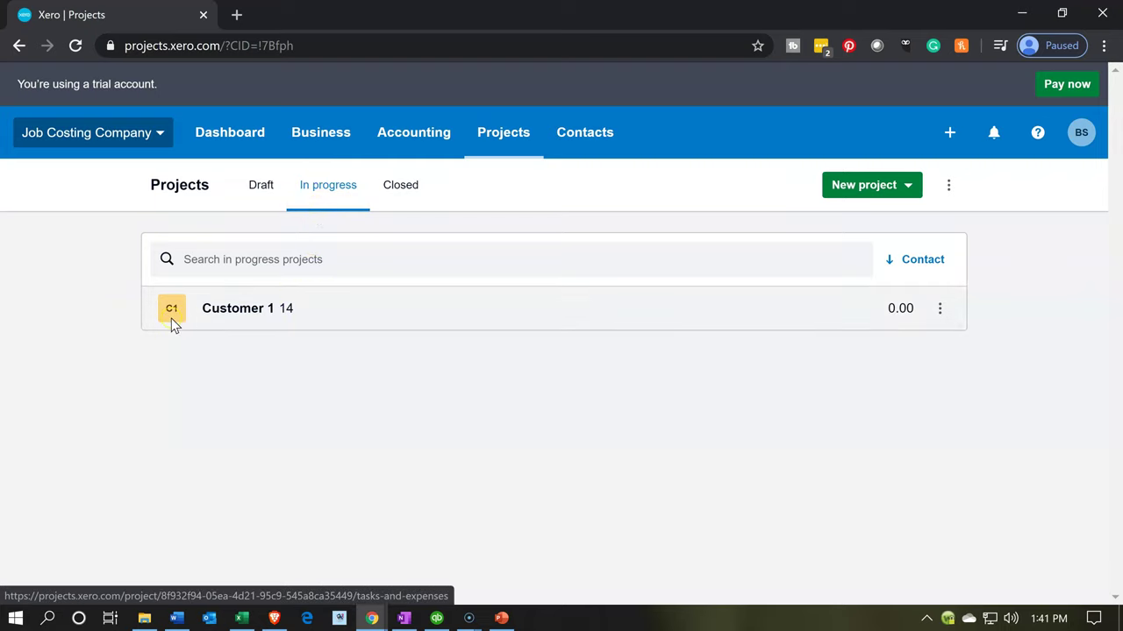
left_click(223, 318)
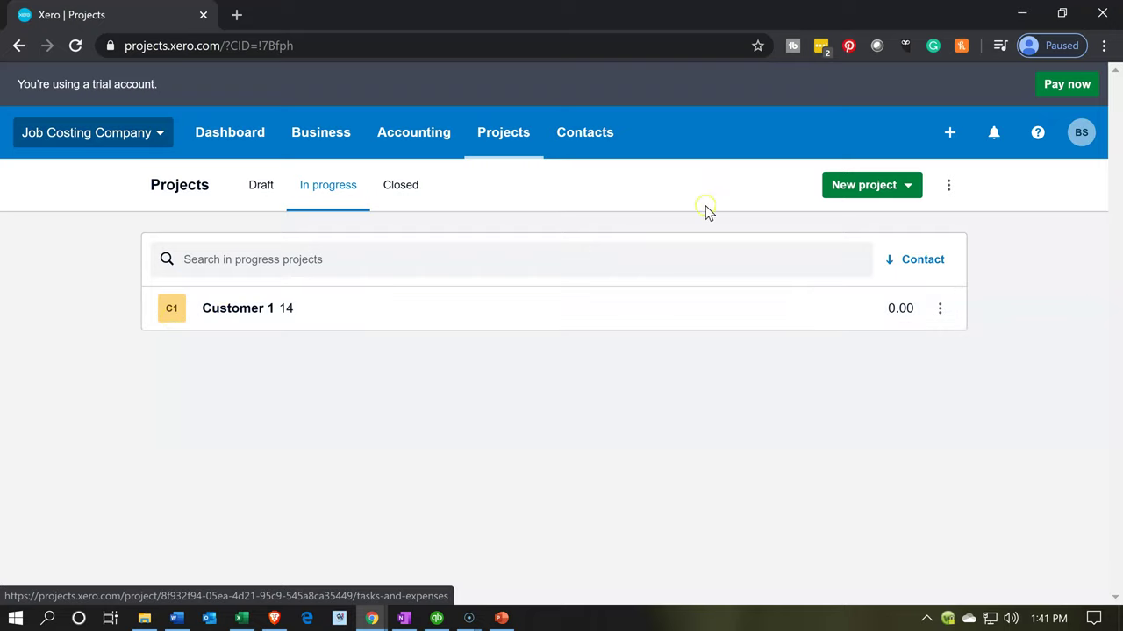
Create a new in-progress project named 15 for the contact Customer 1, leaving its deadline and estimate blank
left_click(905, 188)
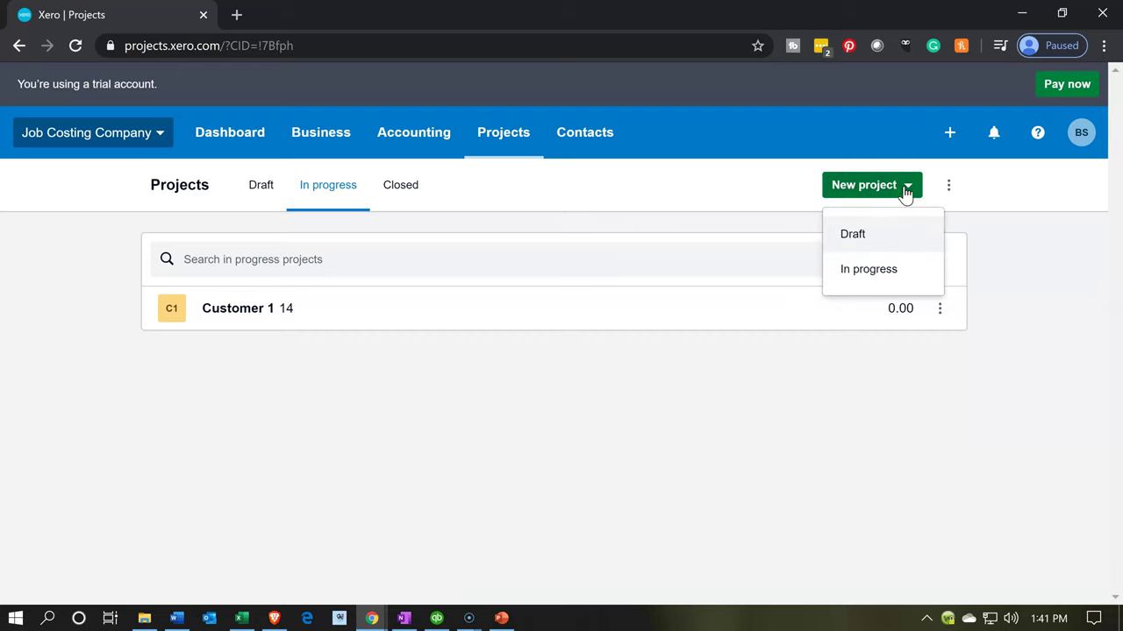
left_click(874, 270)
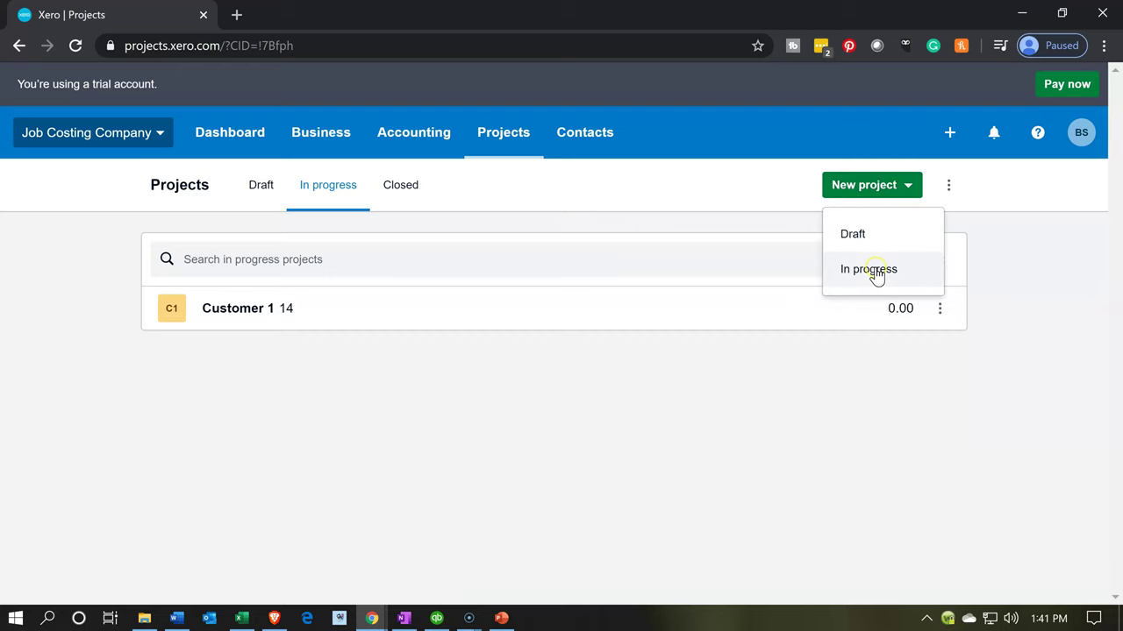
left_click(542, 184)
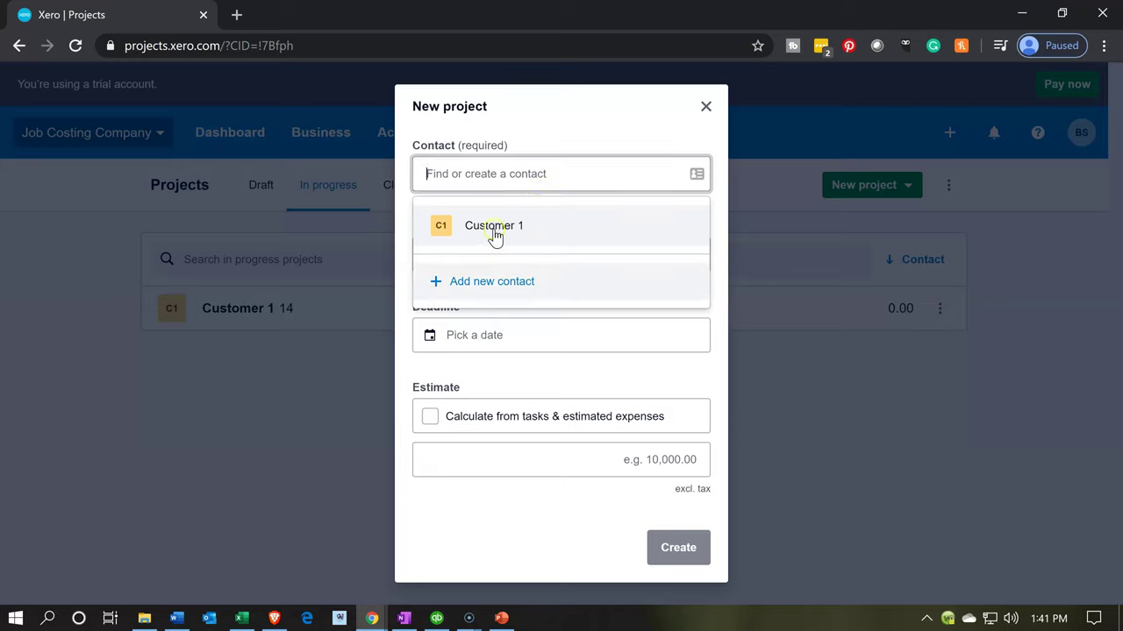
left_click(495, 228)
left_click(490, 252)
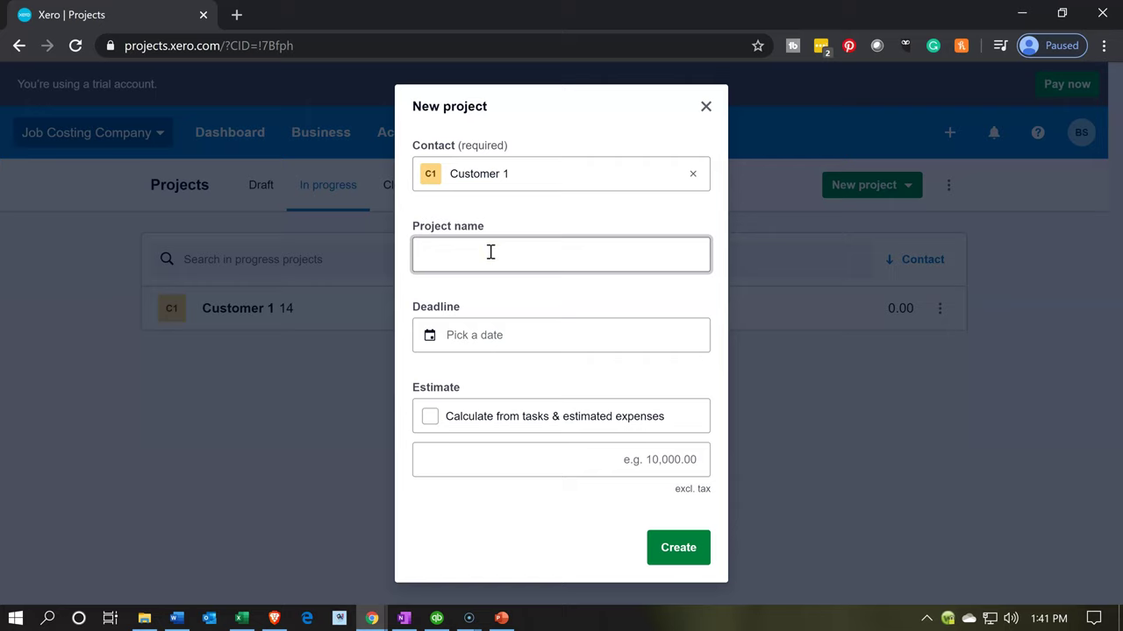
type("15")
key("Tab")
left_click(485, 417)
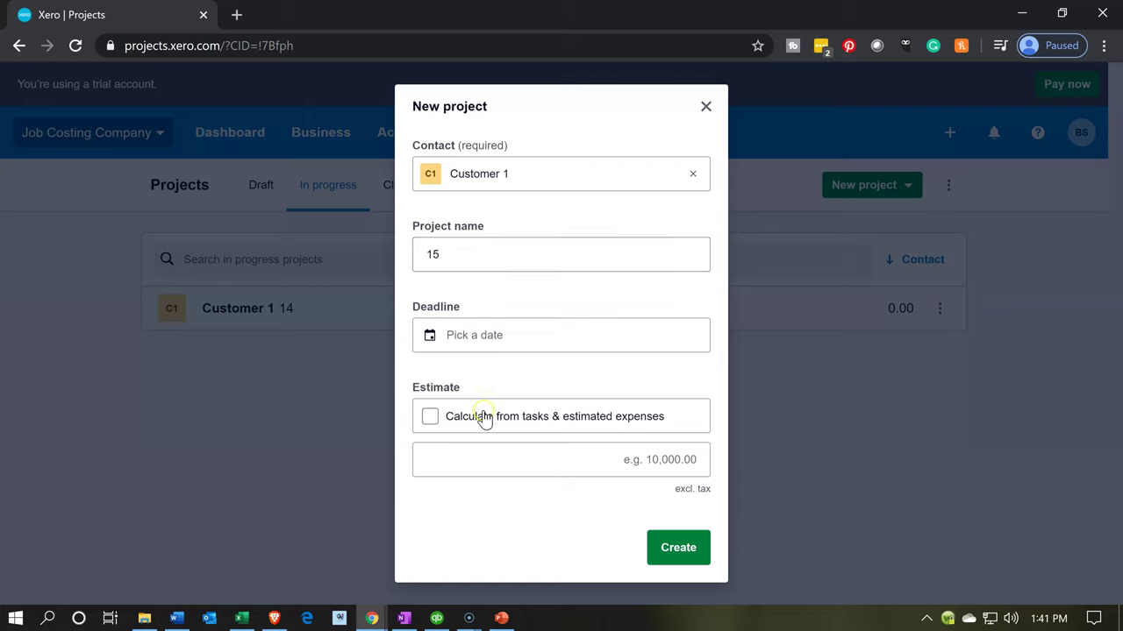
left_click(668, 555)
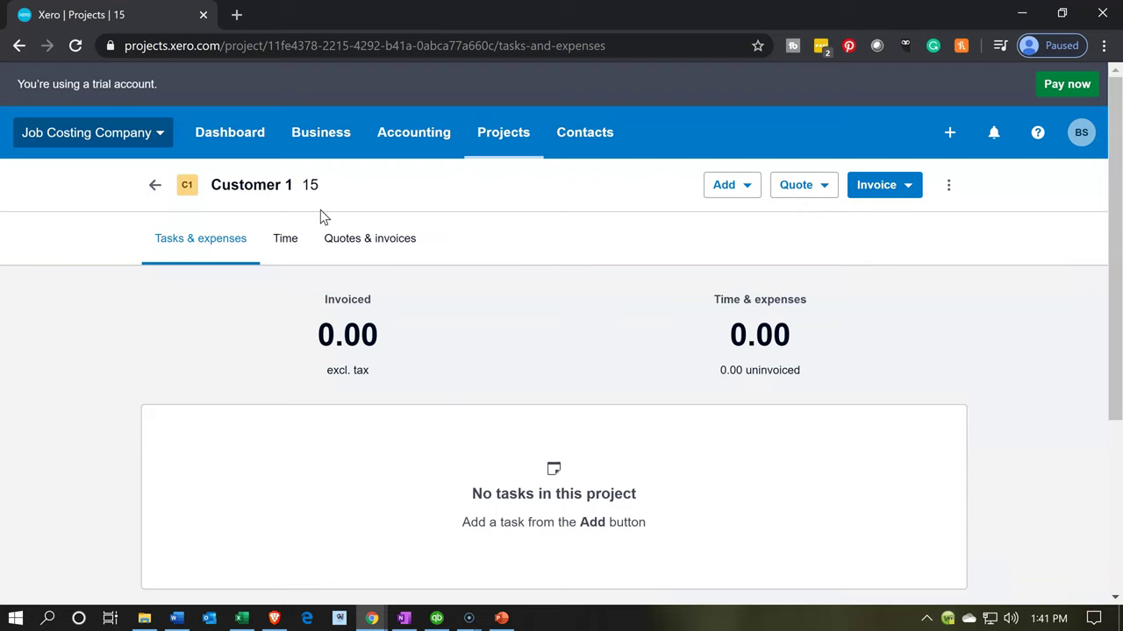
Return from project 15 to the list of in-progress projects and look over its entries
left_click(214, 288)
left_click(154, 209)
left_click(156, 185)
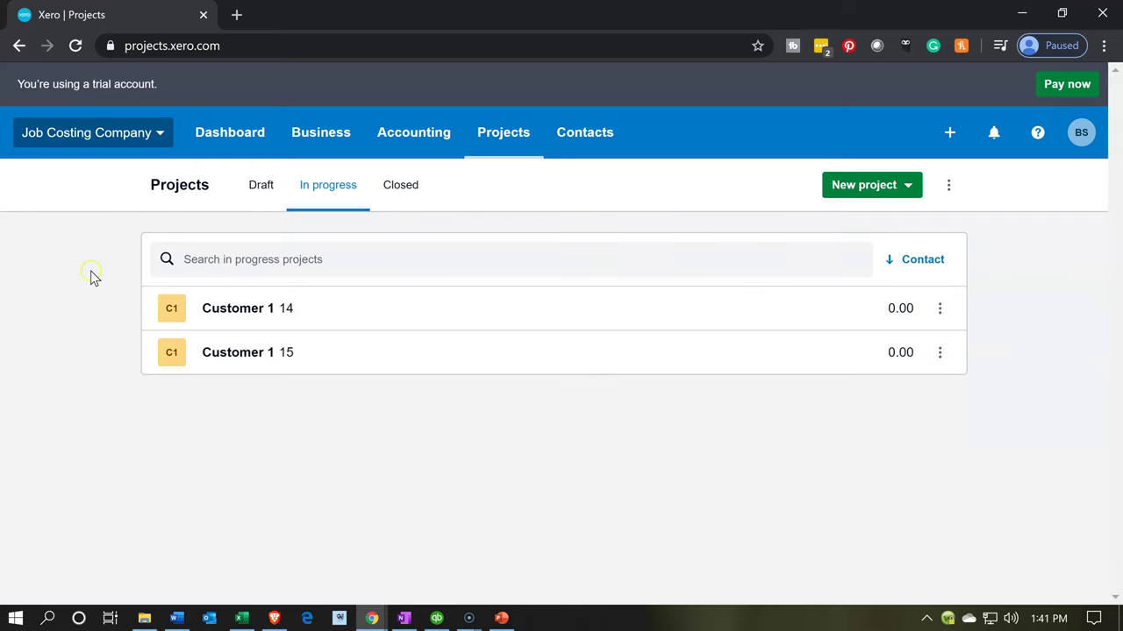
left_click(268, 316)
left_click(610, 283)
Create another in-progress project named 16 for Customer 1 without a deadline or estimate, and return to the projects list
left_click(907, 187)
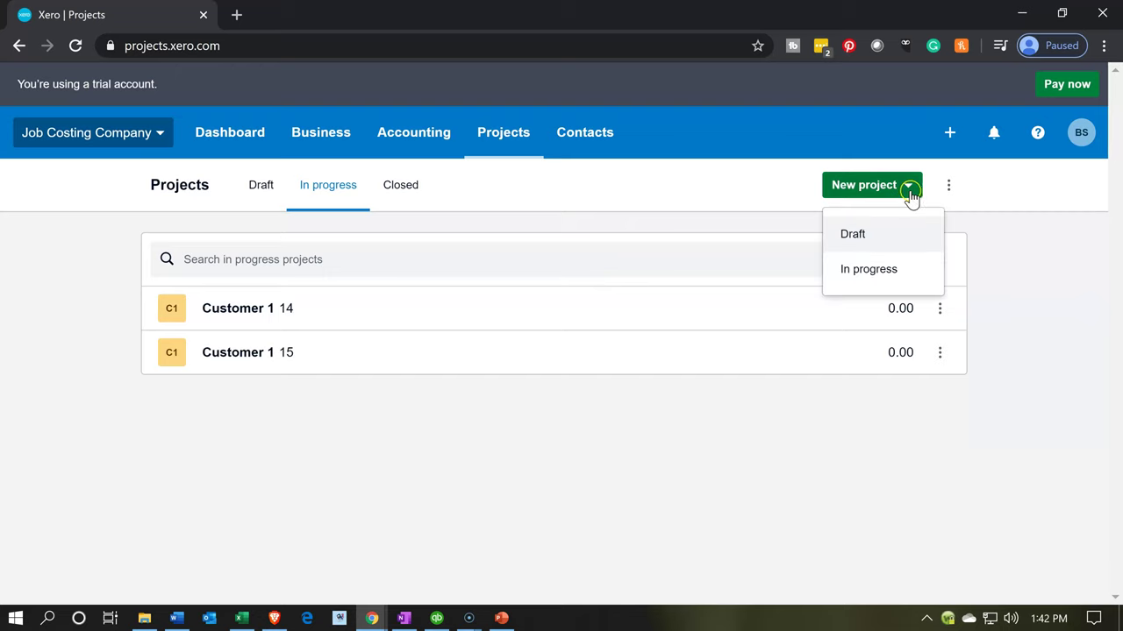
left_click(887, 272)
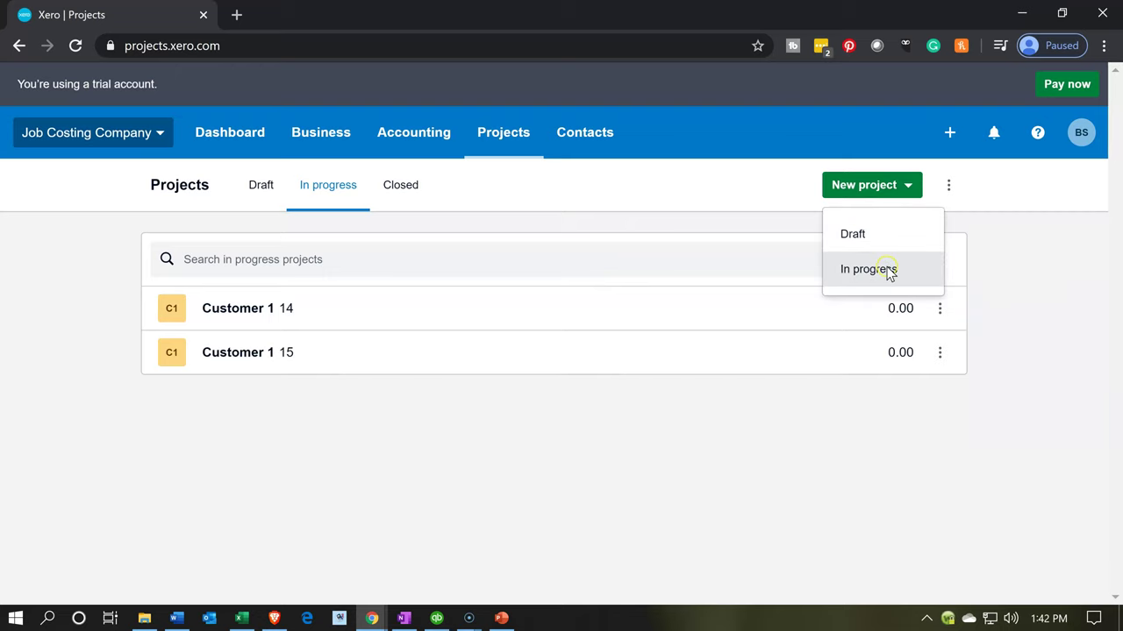
left_click(483, 172)
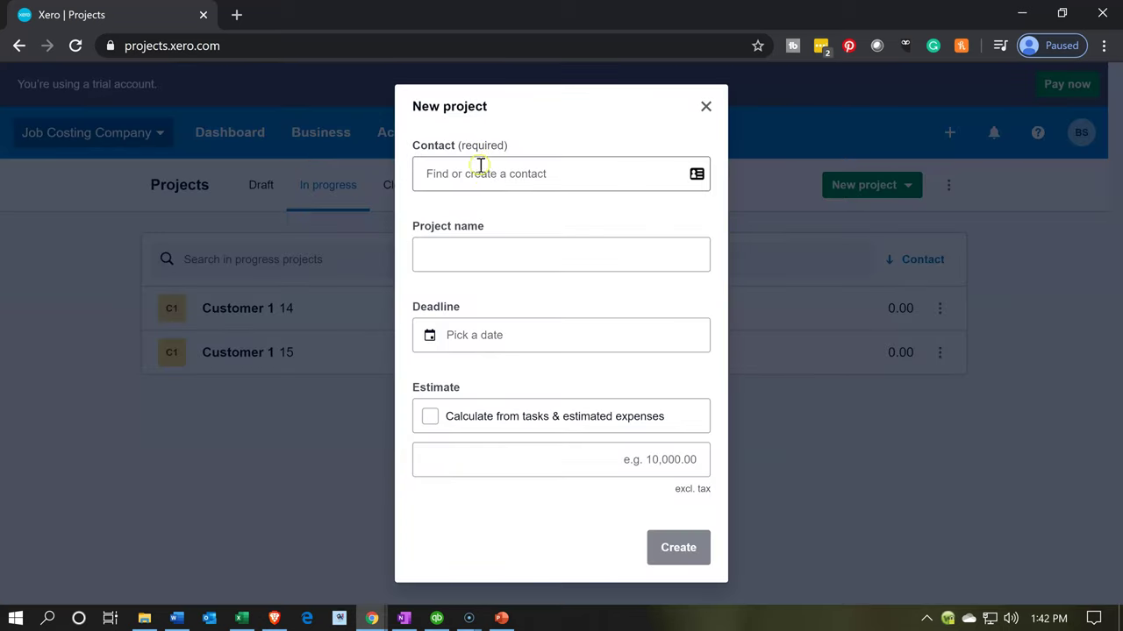
left_click(481, 226)
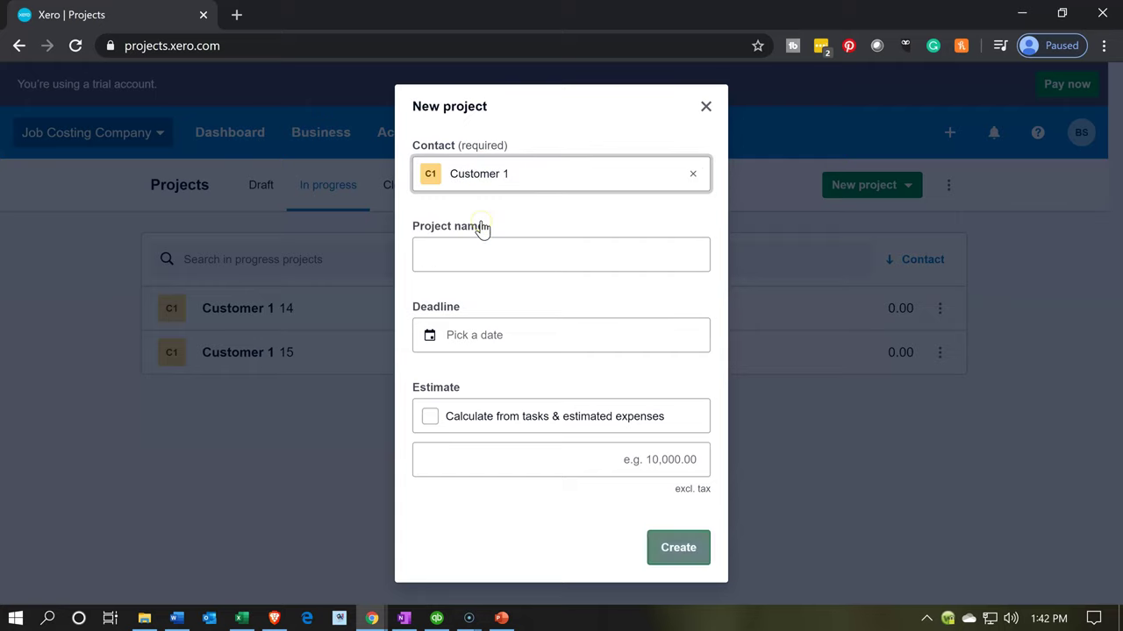
left_click(470, 250)
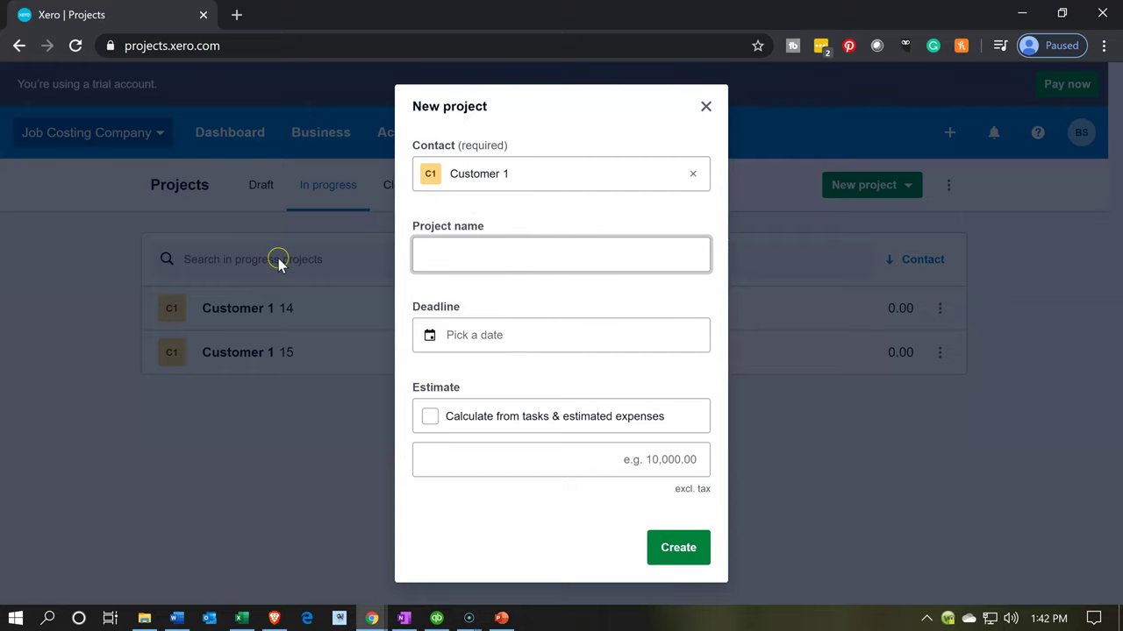
type("16")
left_click(665, 547)
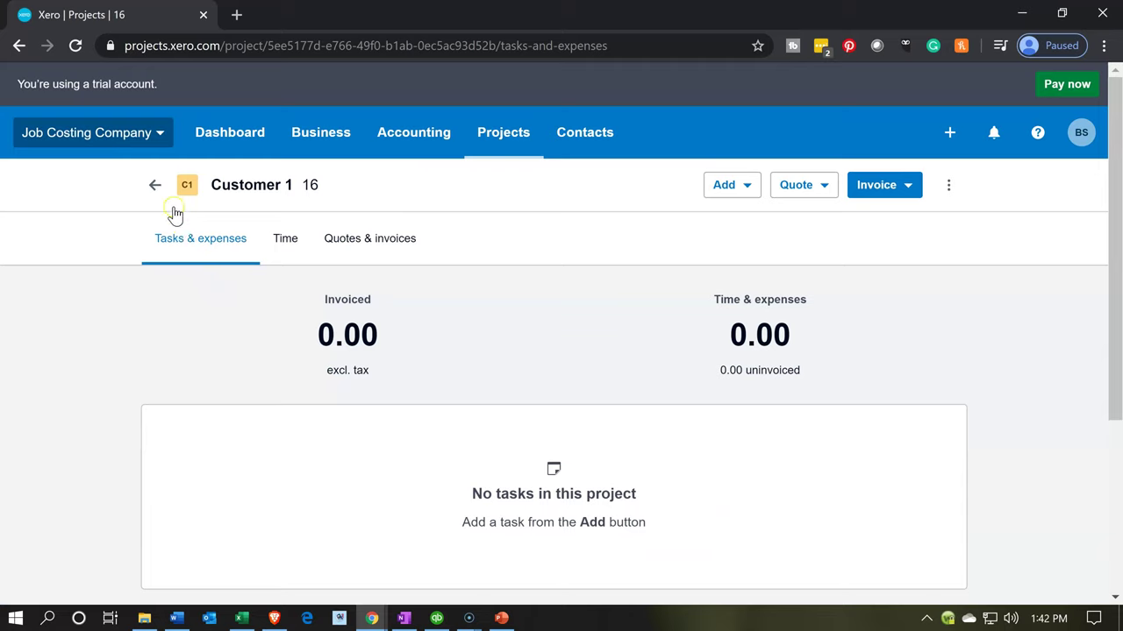
left_click(156, 186)
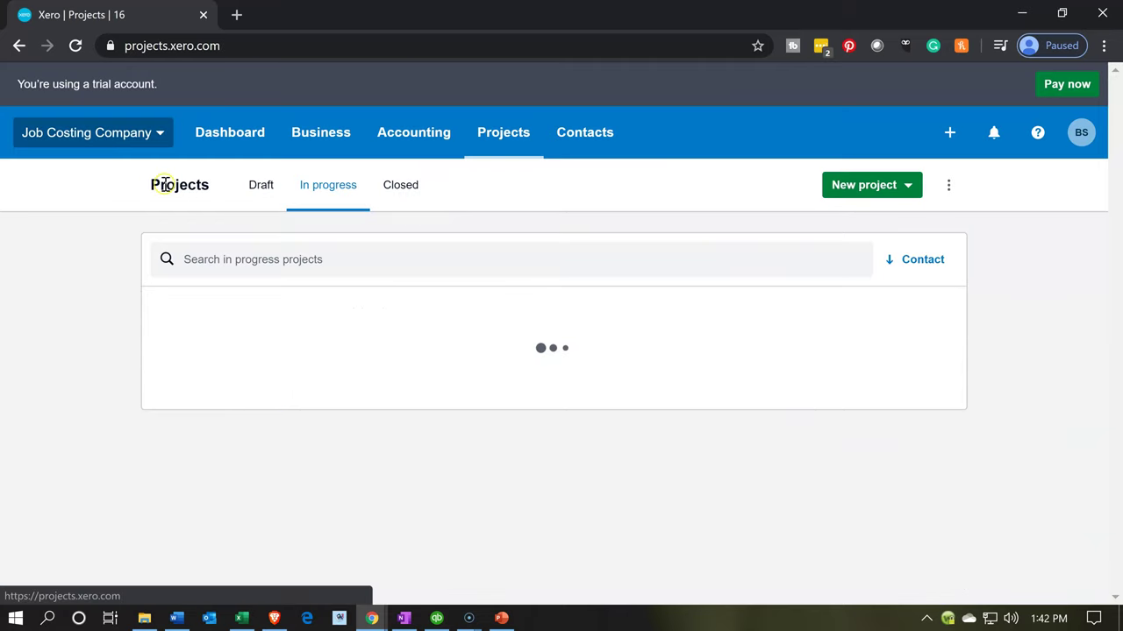
Switch to the Excel job cost workbook and examine the job cost record beside the account balances on the Example sheet
left_click(235, 618)
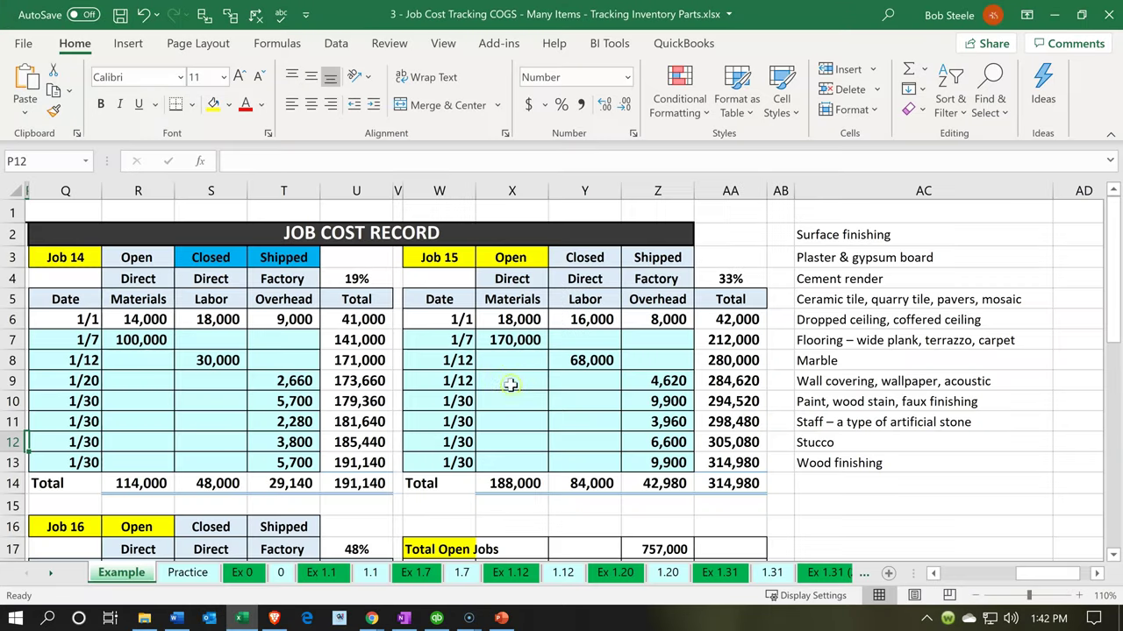
left_click(518, 382)
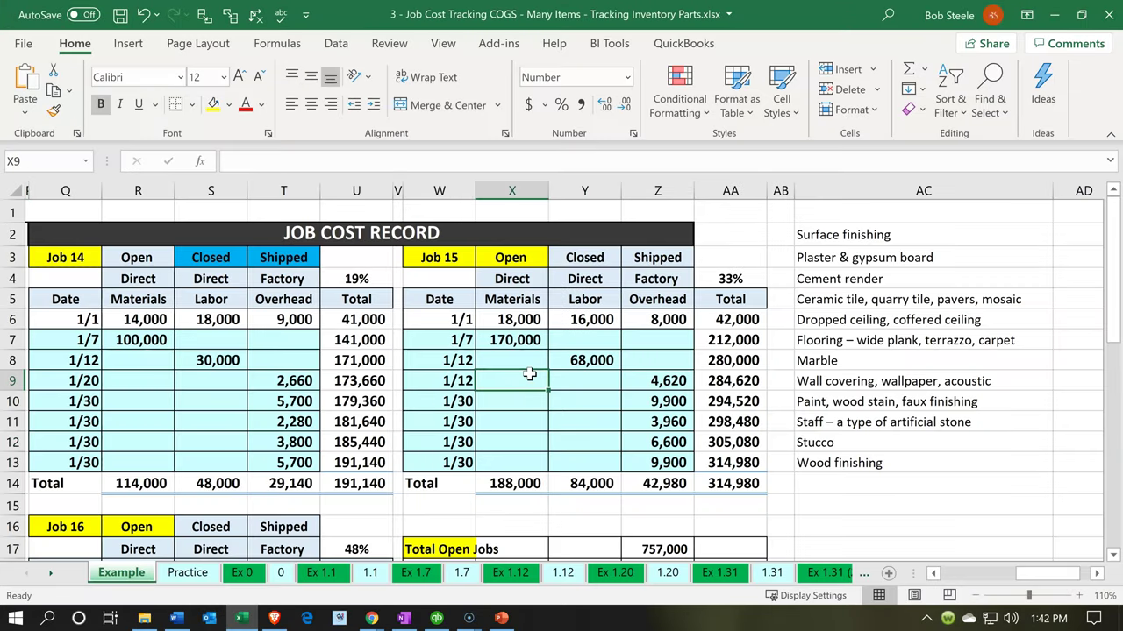
key("Left")
key("Left")
key("Left")
key("Left")
key("Left")
key("Left")
key("Left")
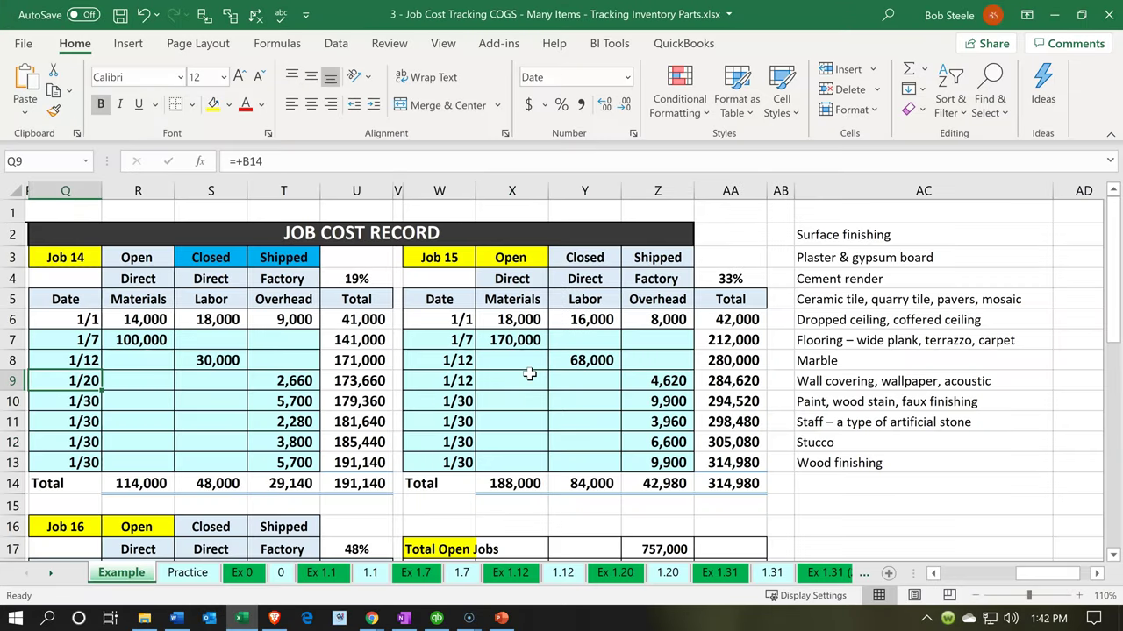
key("Left")
key("Left")
key("Left")
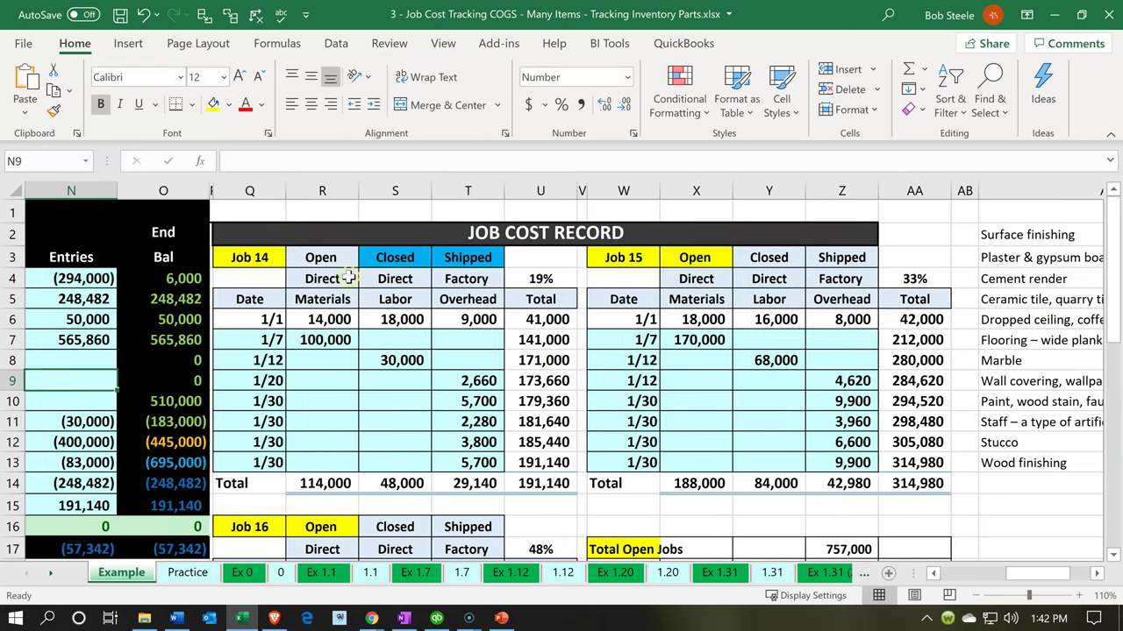
Examine the Job 14, Job 15 and Job 16 headings and the open, closed and shipped statuses of Job 14
left_click(253, 257)
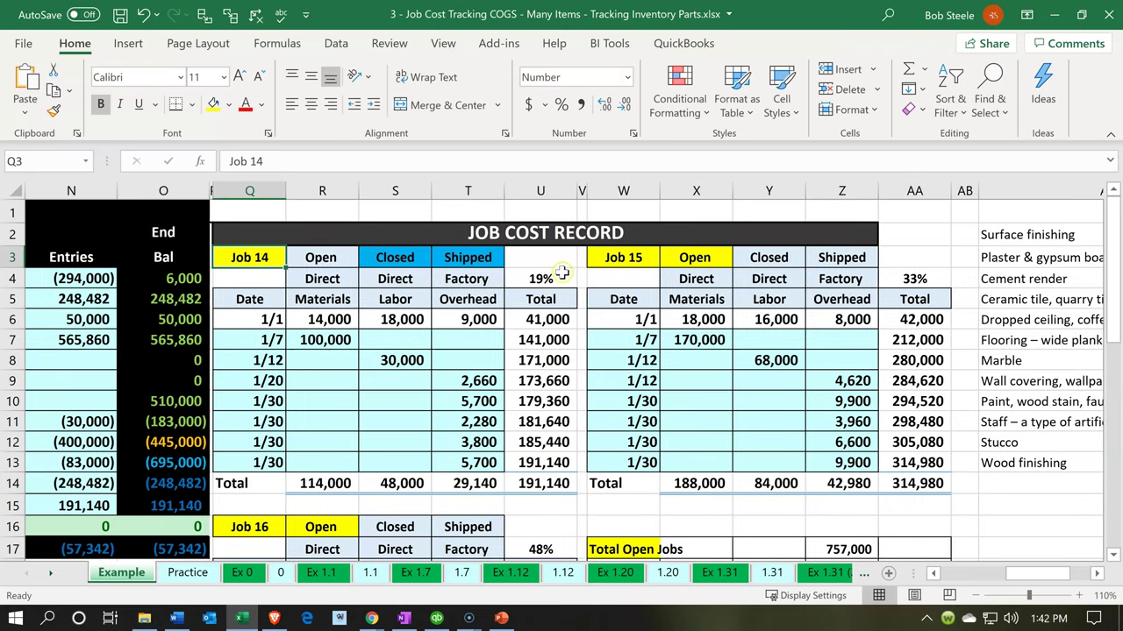
left_click(622, 256)
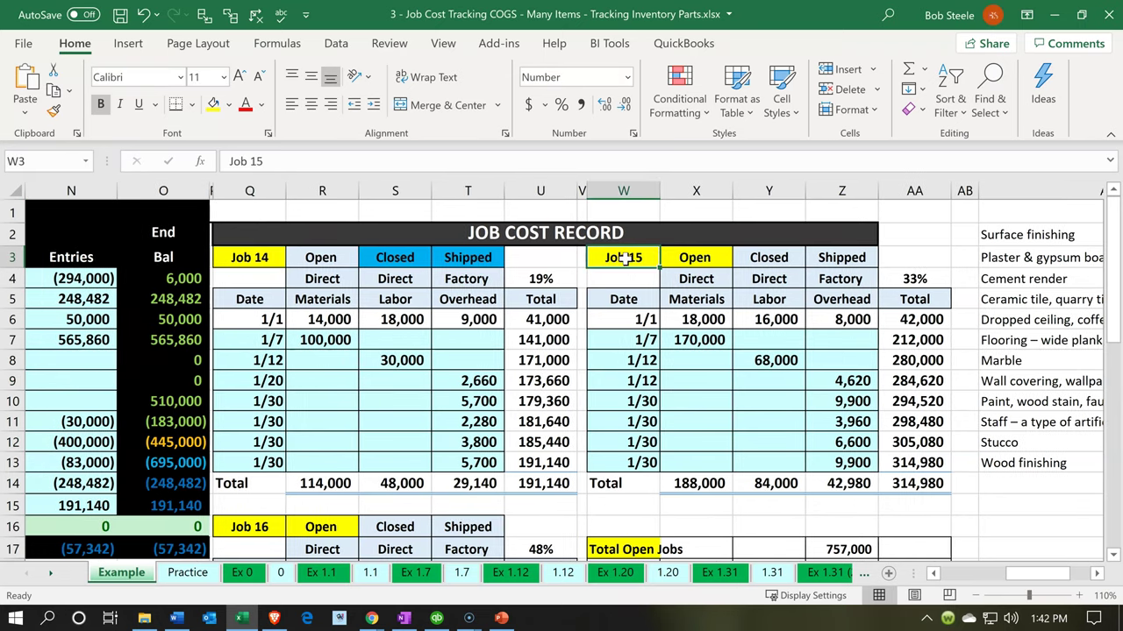
left_click(245, 511)
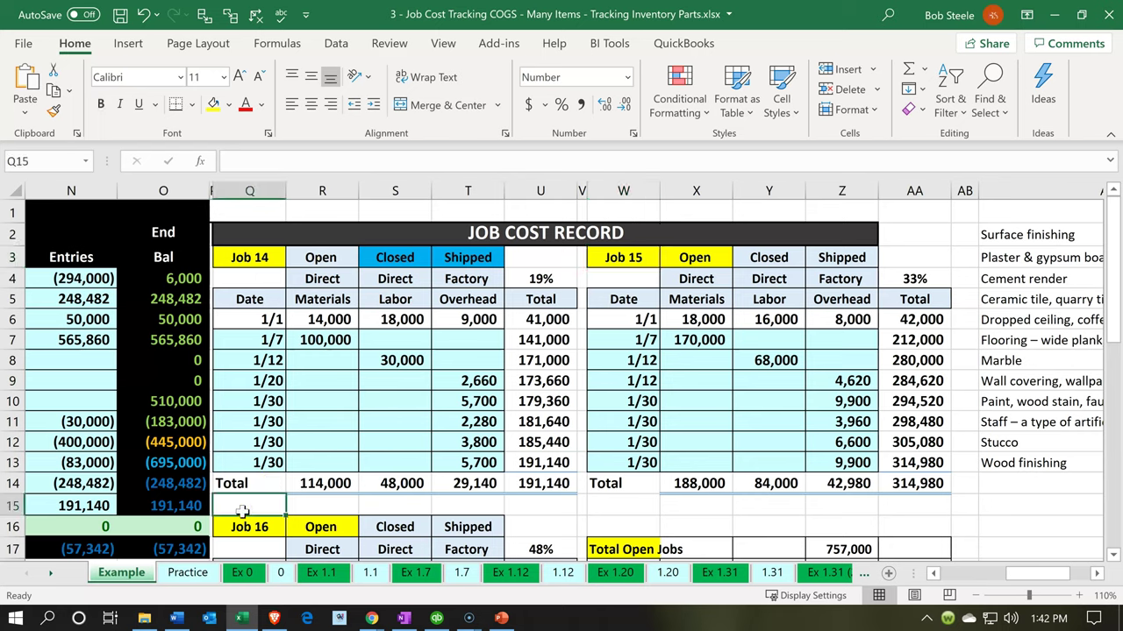
left_click(321, 265)
key("Right")
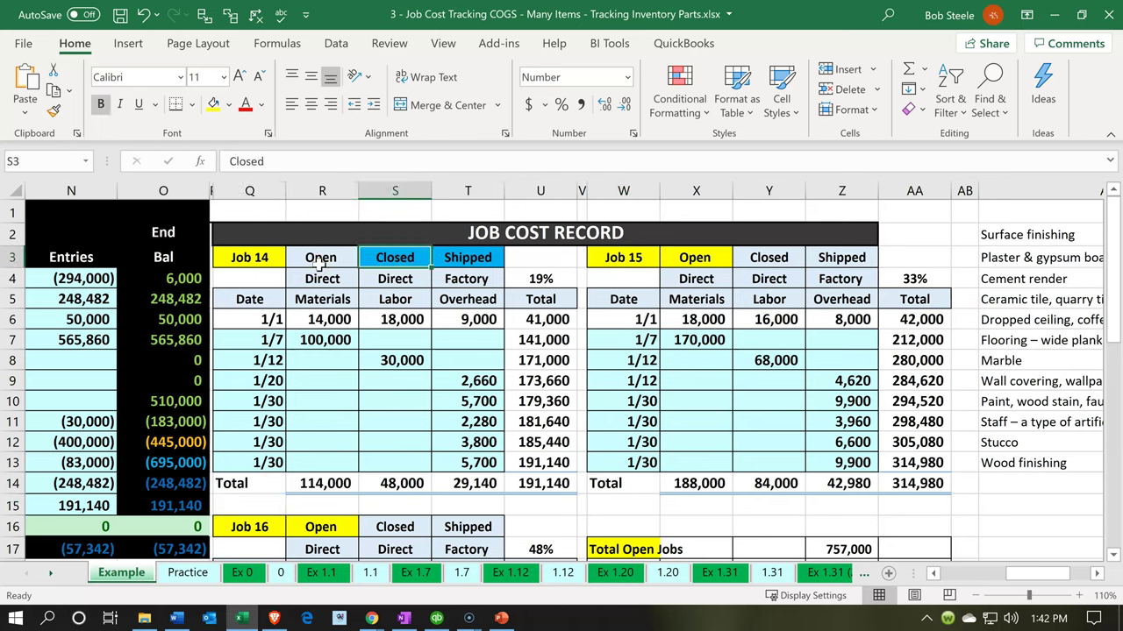
key("Right")
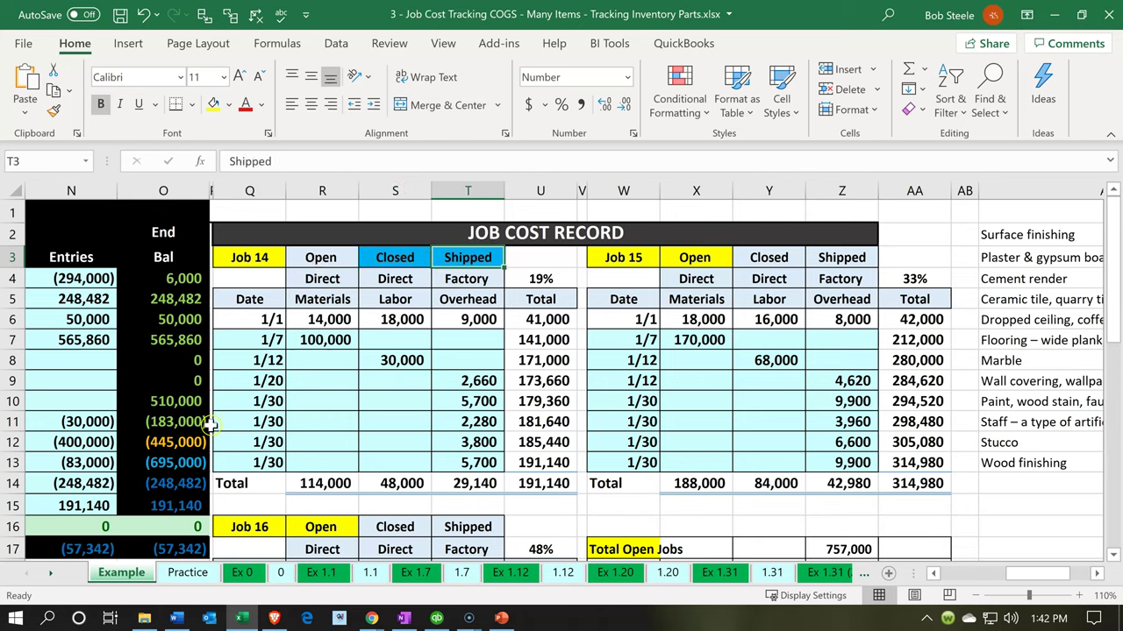
Compare the cost of goods sold row in the accounts table with the costs in the Job 14 and Job 15 records
left_click(191, 497)
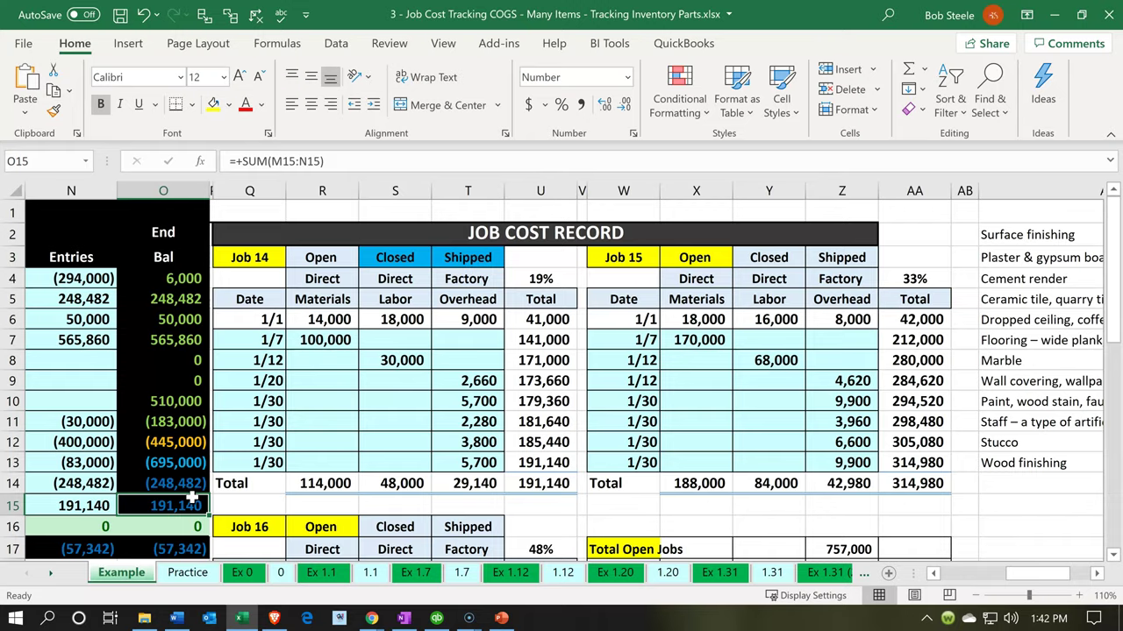
key("Left")
key("Left")
key("Left")
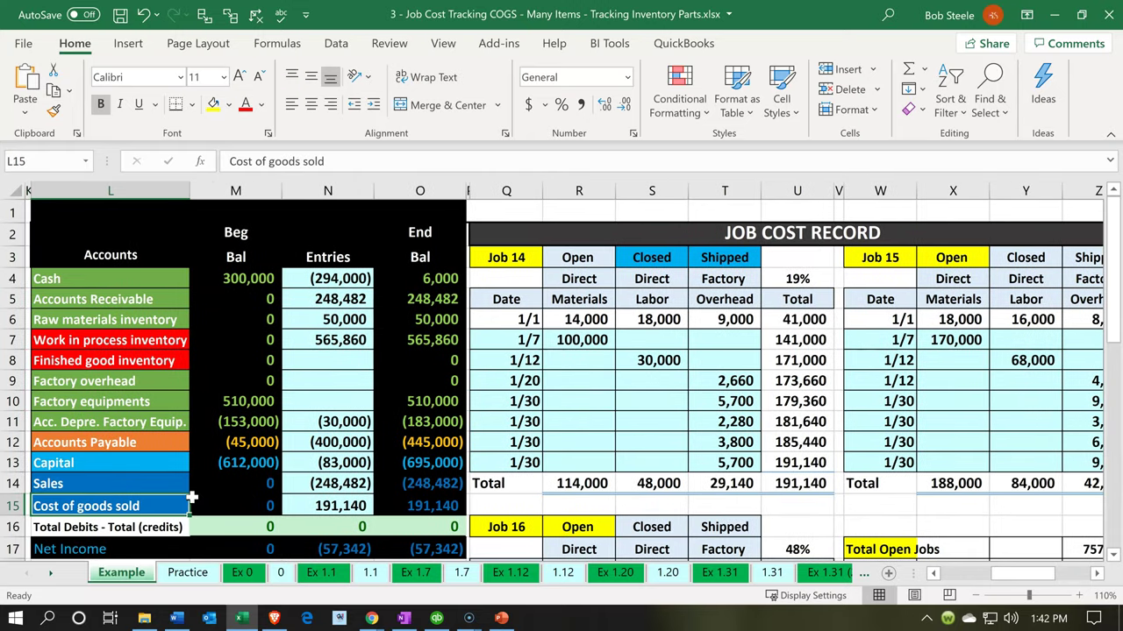
key("Right")
key("Right")
key("Right")
key("Right")
key("Right")
key("Right")
key("Right")
key("Right")
key("Right")
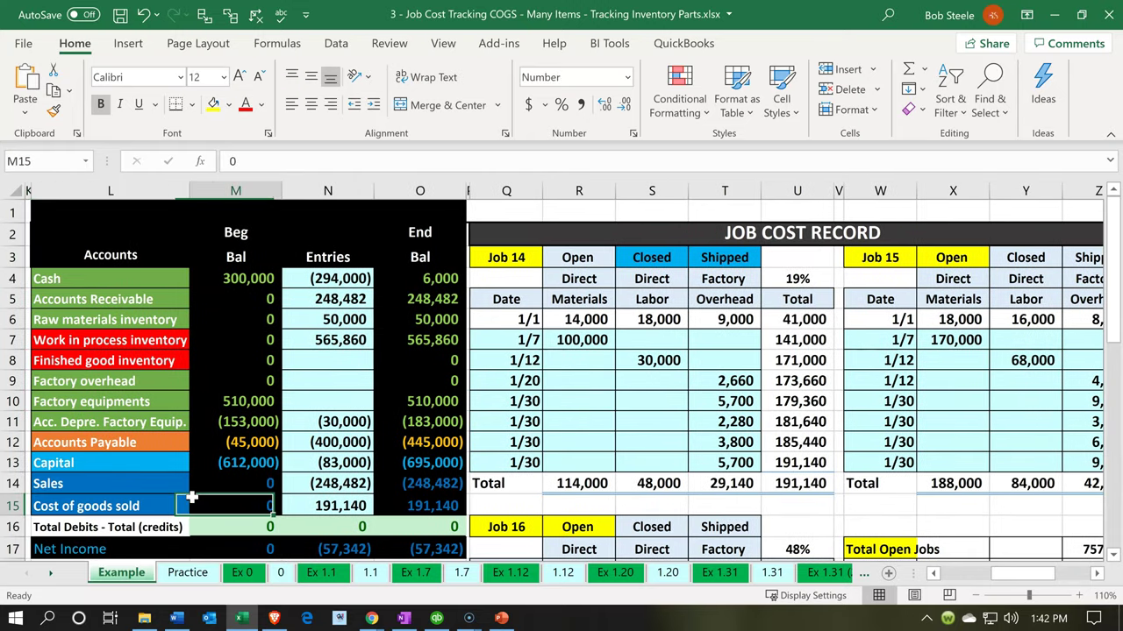
key("Right")
key("Right")
key("Right")
key("Right")
key("Right")
key("Right")
key("Right")
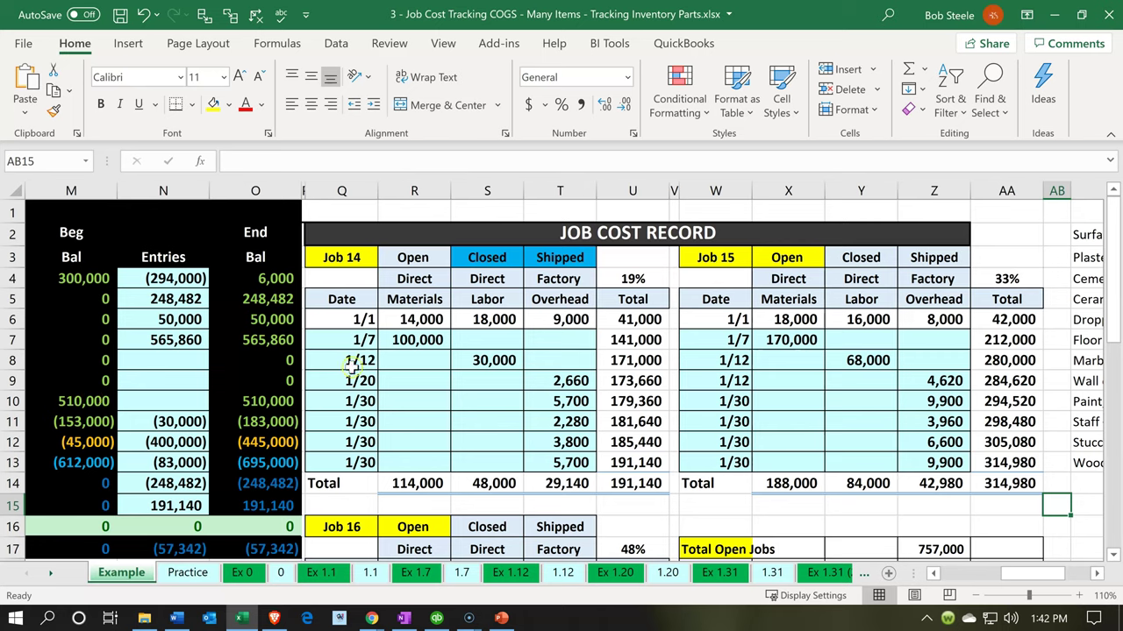
left_click(383, 363)
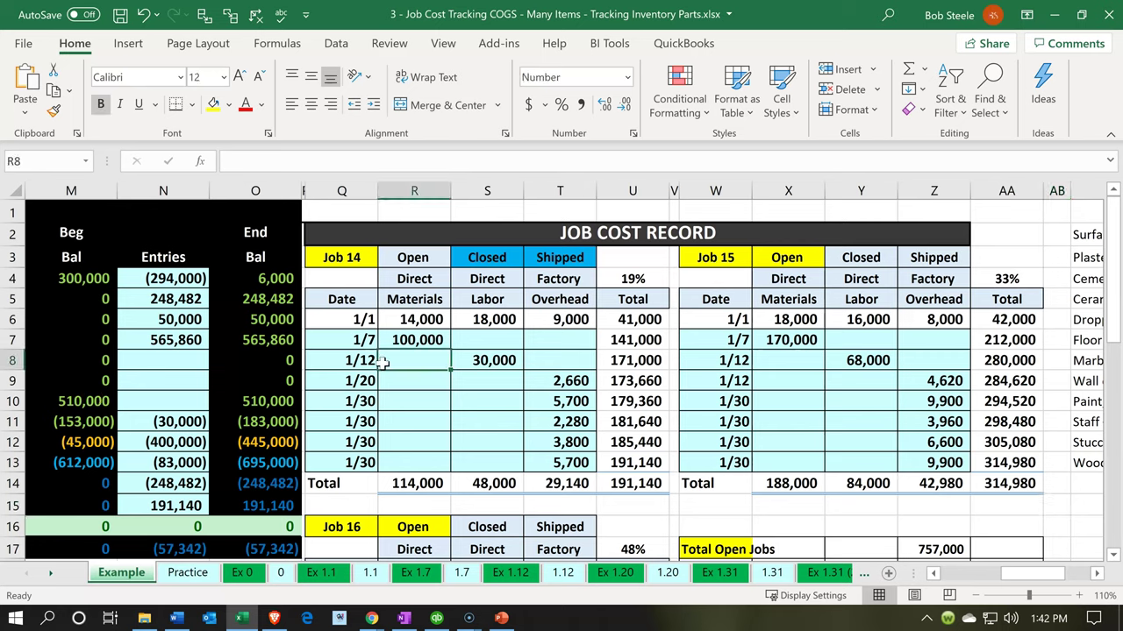